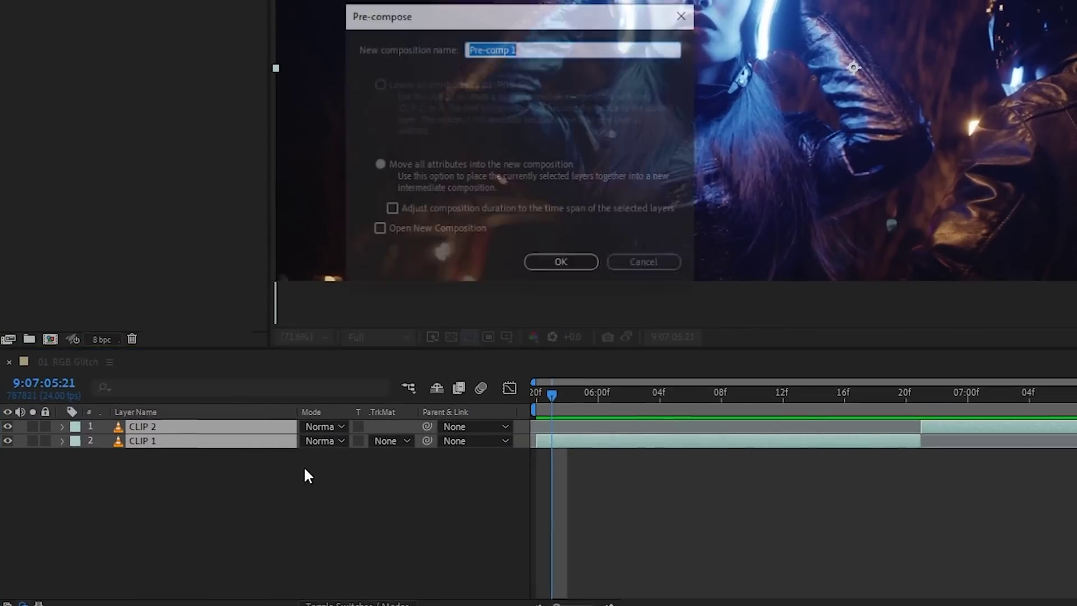
Name the precomp 'RGB Split Precomp', then duplicate it at the cut into stacked copies
type("RGB Spli")
type("t Precomp")
key("Return")
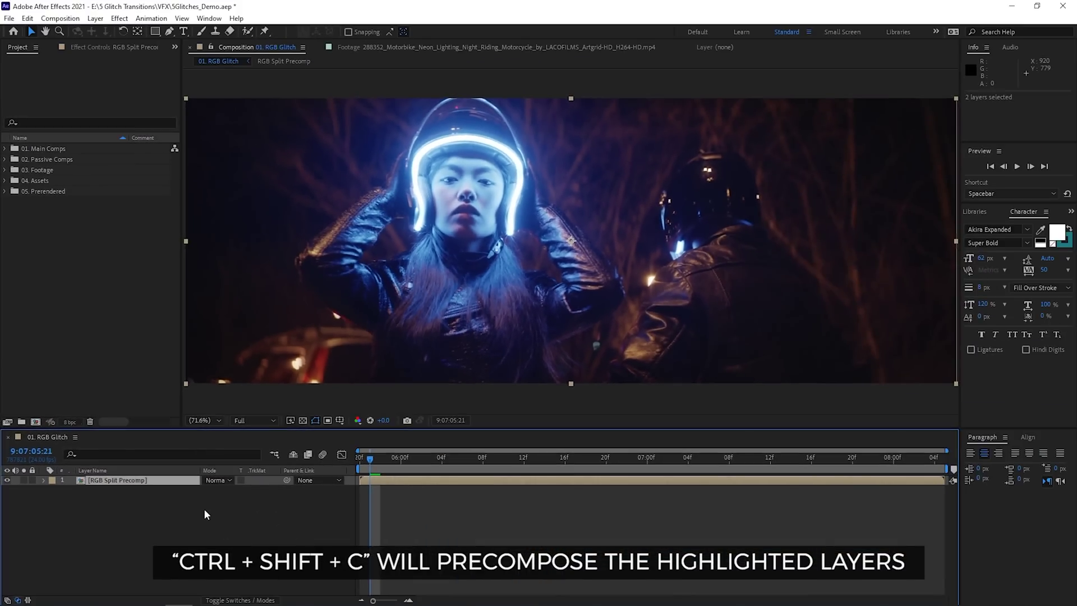
left_click_drag(606, 461, 616, 467)
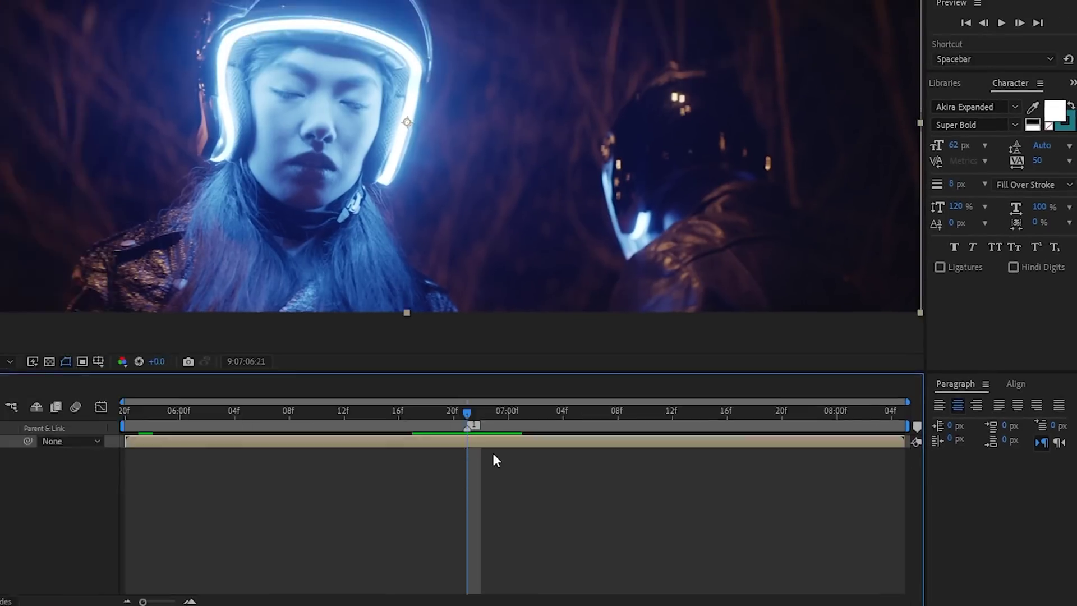
key("ctrl+d")
key("ctrl+d")
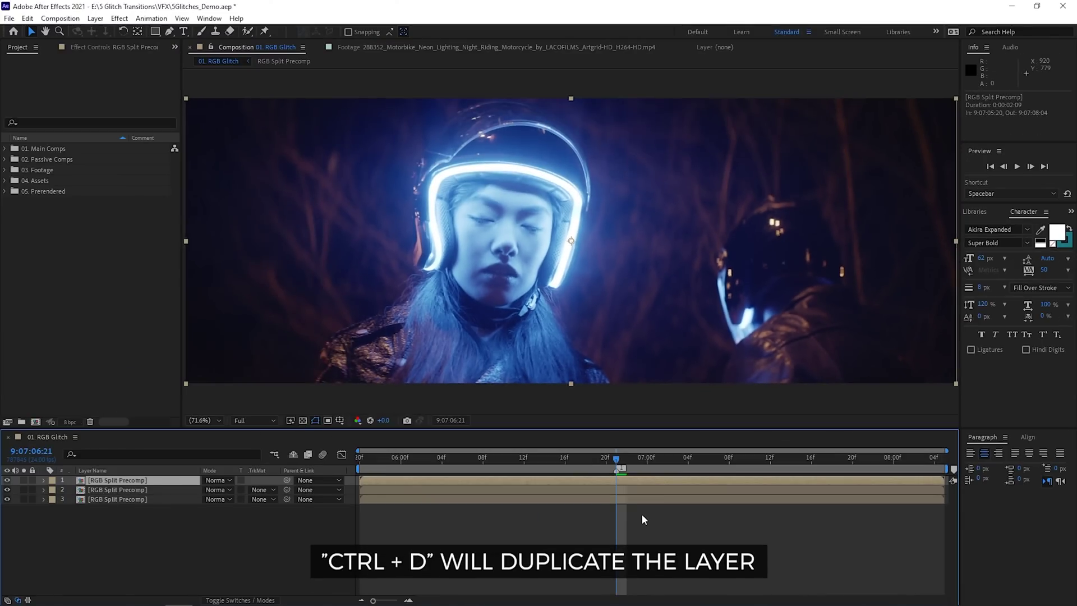
key("ctrl+space")
Apply Shift Channels to the first copy with green and blue set to Full Off, keeping red
type("shift")
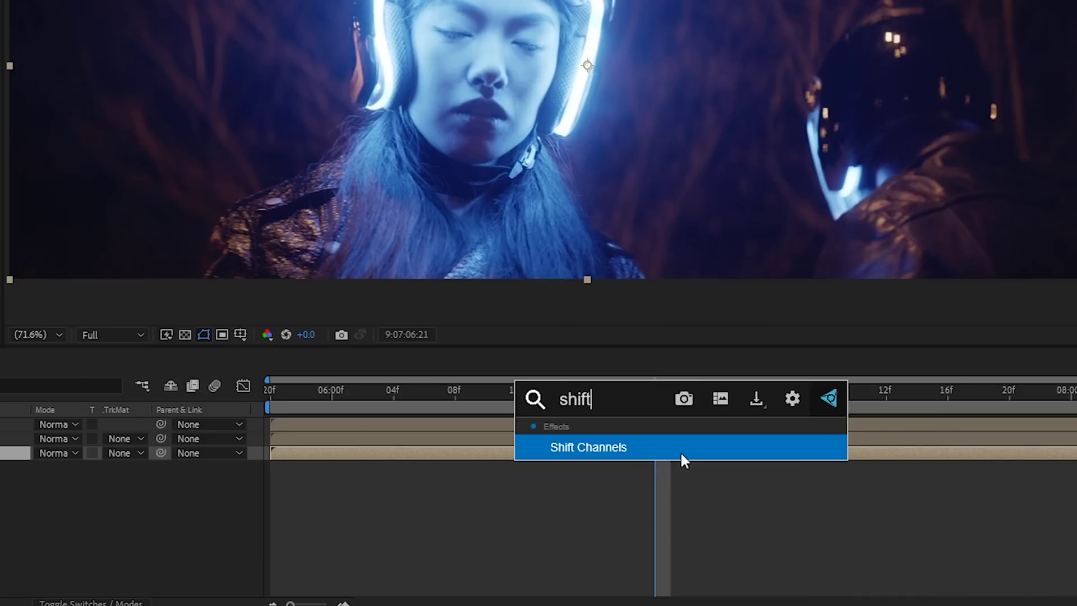
left_click(681, 448)
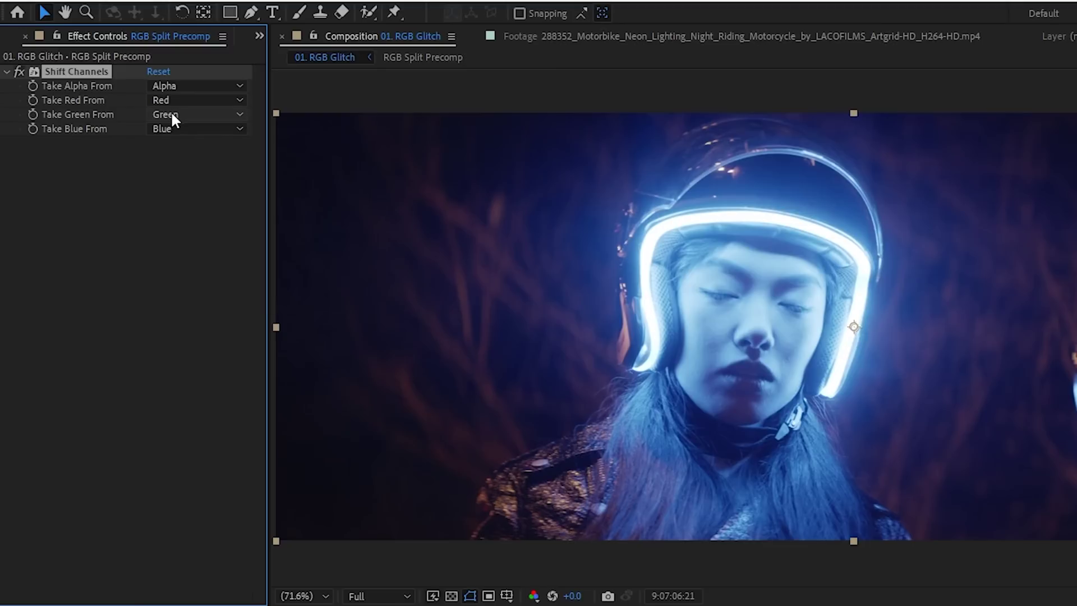
left_click(171, 113)
left_click(196, 299)
left_click(189, 128)
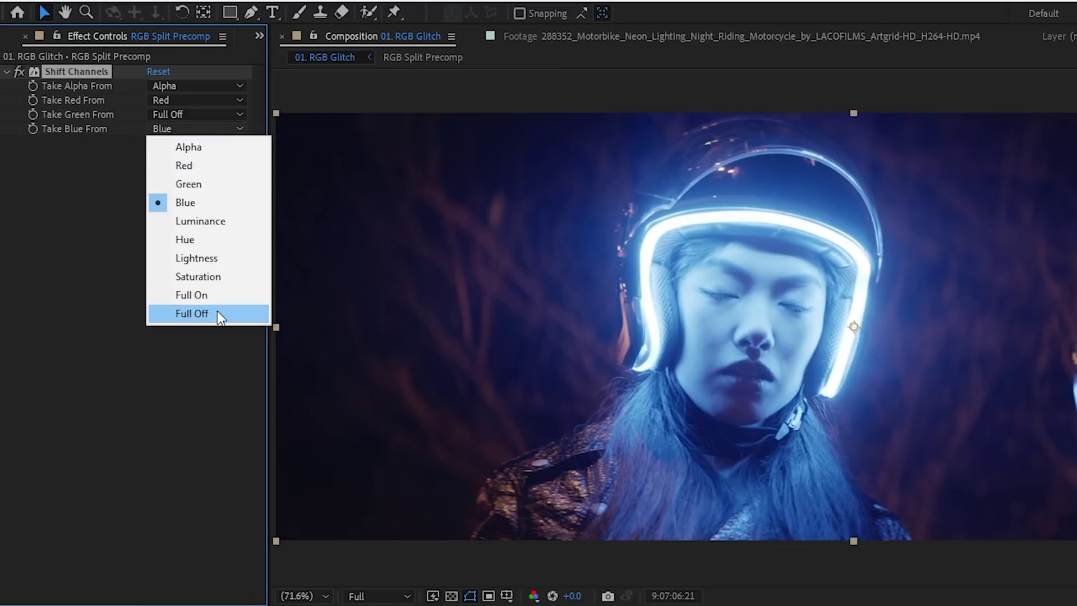
left_click(217, 311)
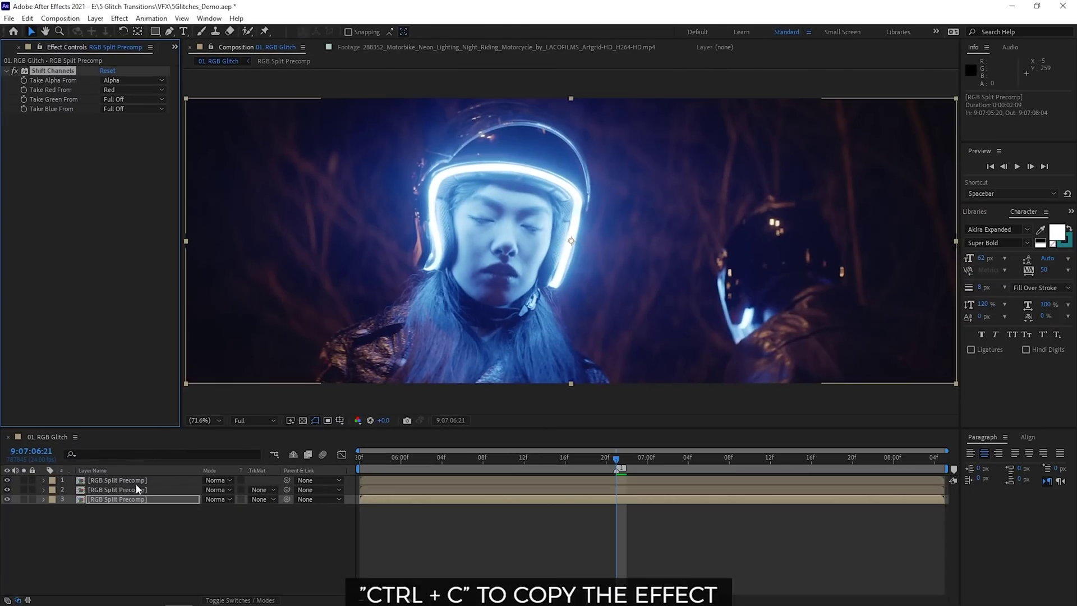
On the second precomp copy, turn off red and restore the green channel
left_click(135, 490)
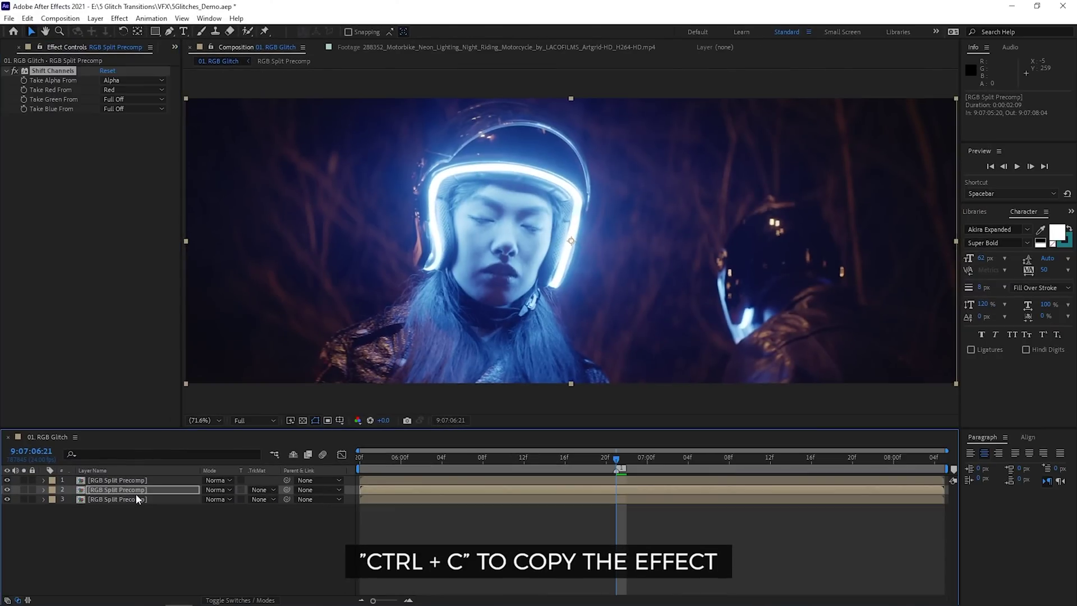
left_click(136, 89)
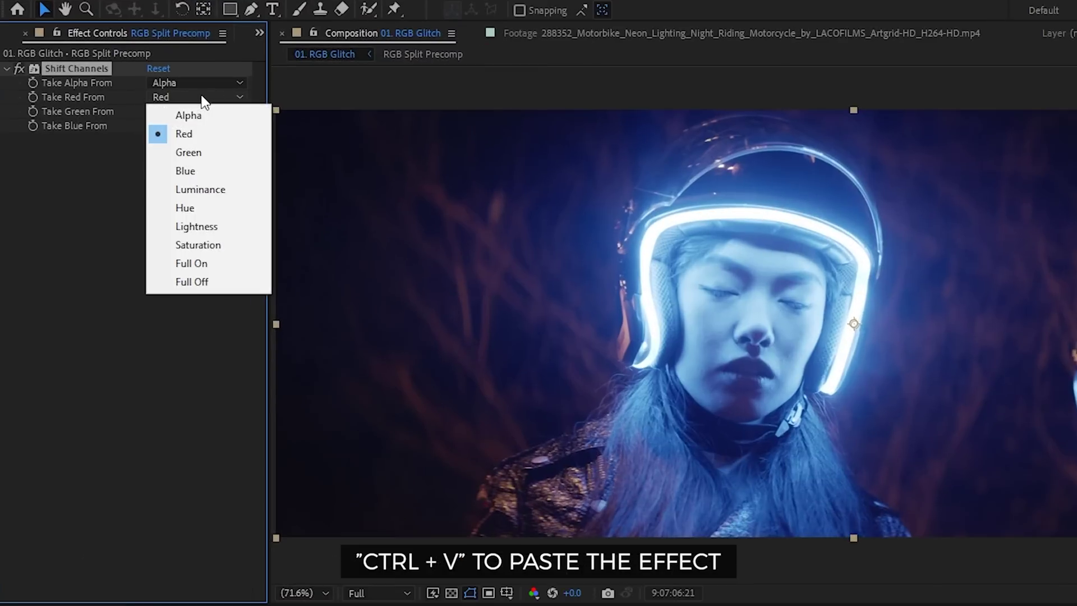
left_click(132, 212)
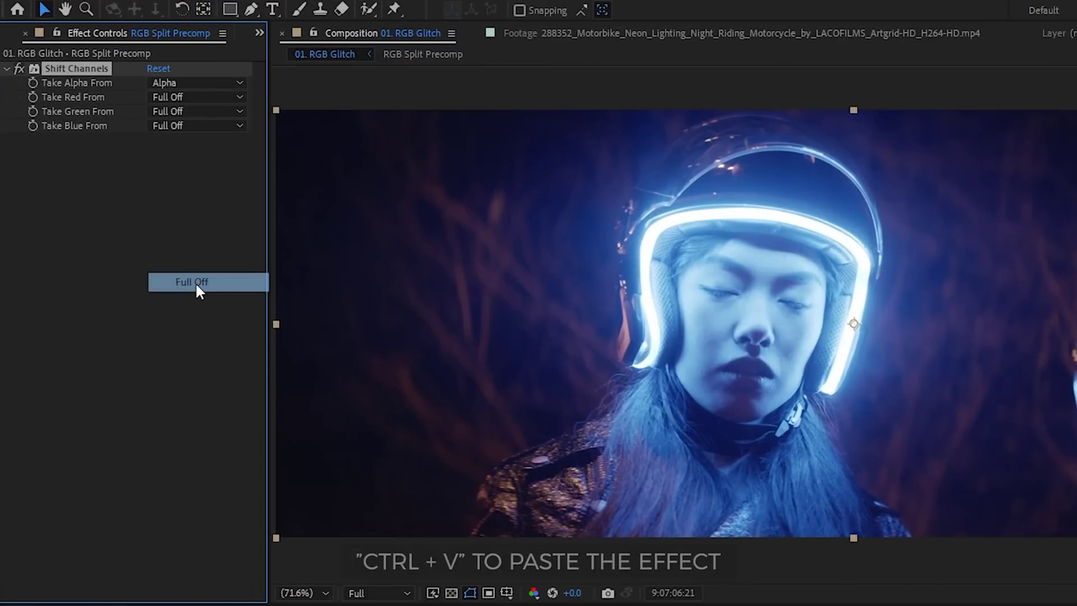
left_click(179, 115)
left_click(192, 164)
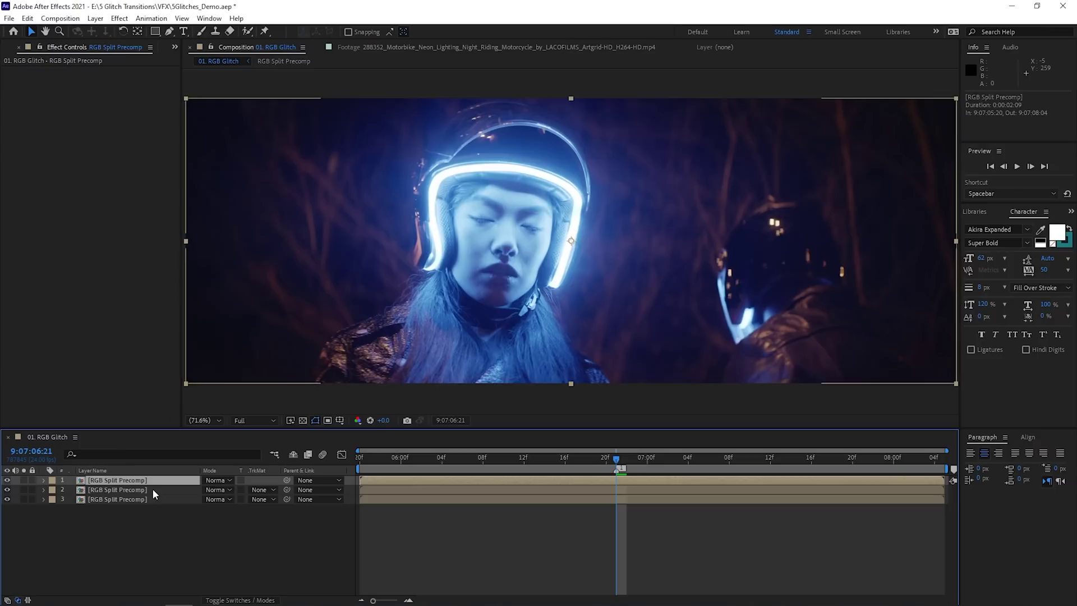
Set all three RGB Split Precomp layers to Screen blending mode
left_click(153, 478)
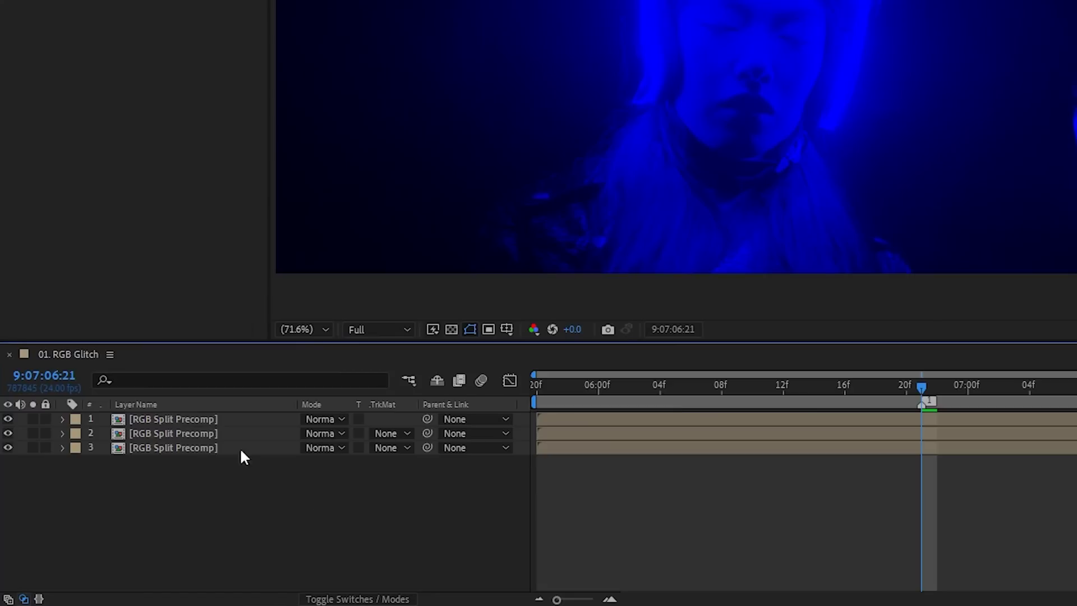
key("ctrl+a")
left_click(317, 420)
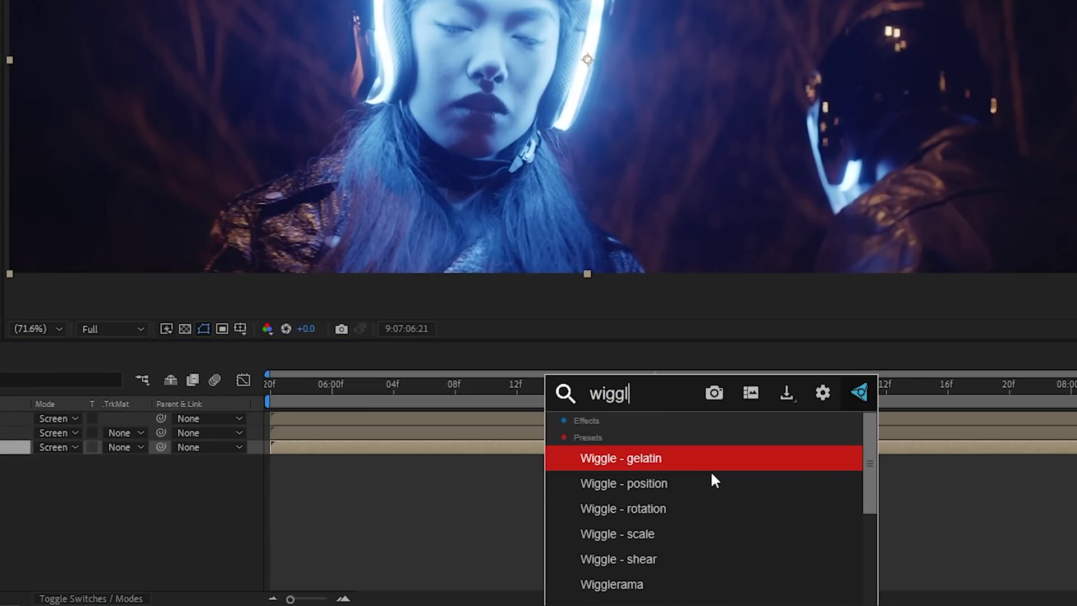
Apply the Wiggle - position preset and keyframe speed/amount from 0 up to 20/50 at the cut
left_click(699, 482)
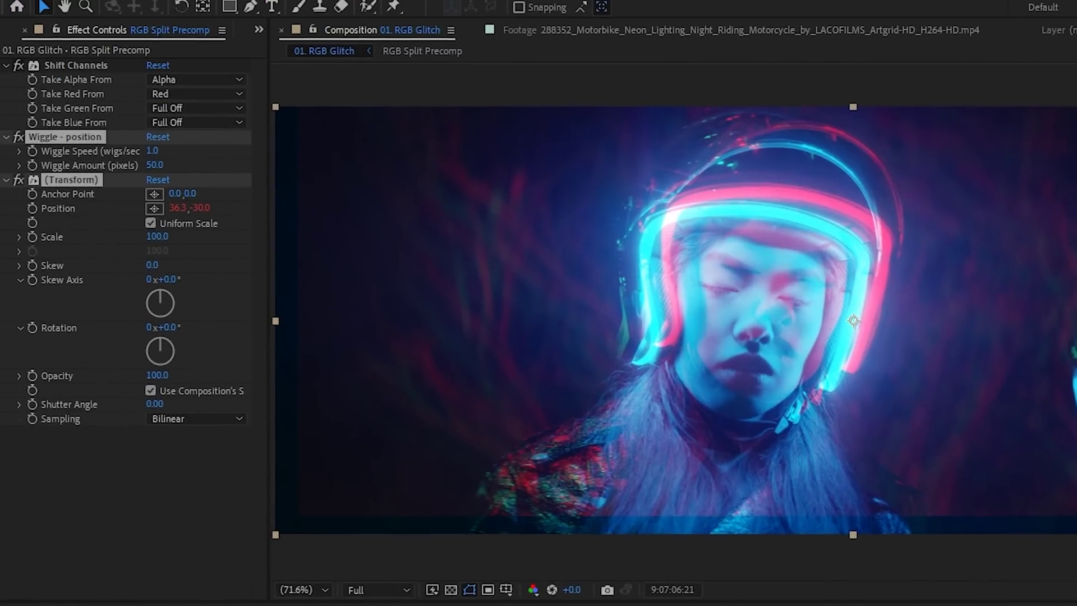
left_click(152, 151)
type("0")
left_click(149, 167)
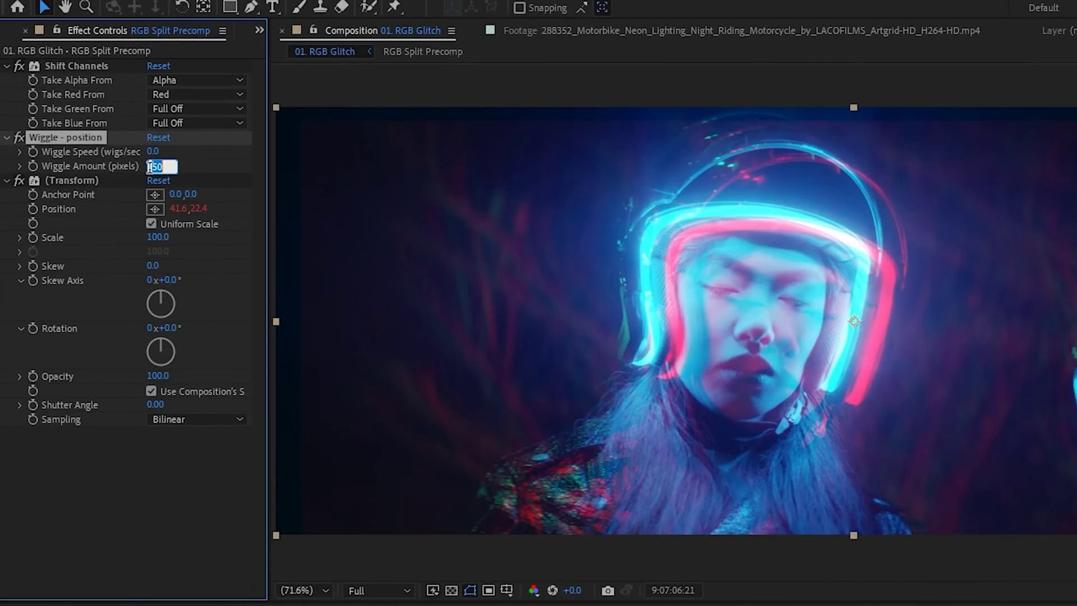
type("0")
key("Return")
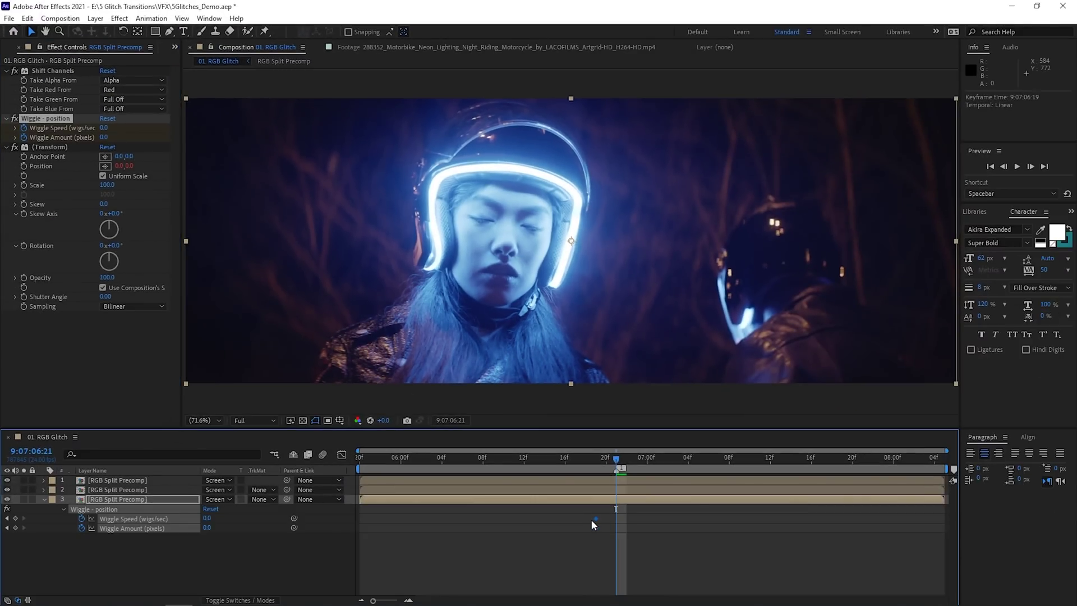
left_click(207, 528)
type("50")
key("Return")
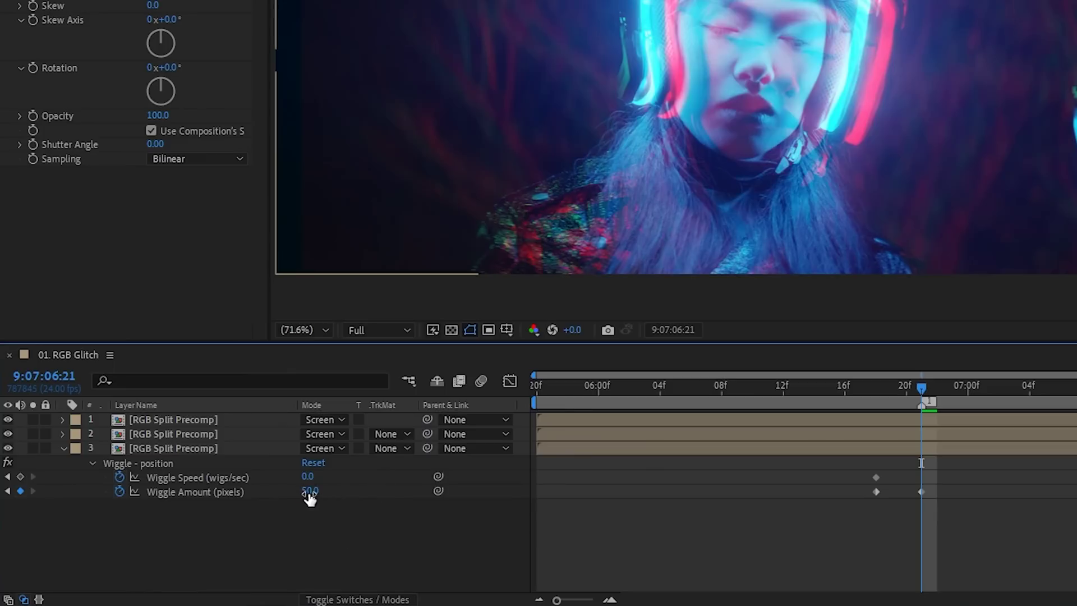
type("20")
left_click(1005, 449)
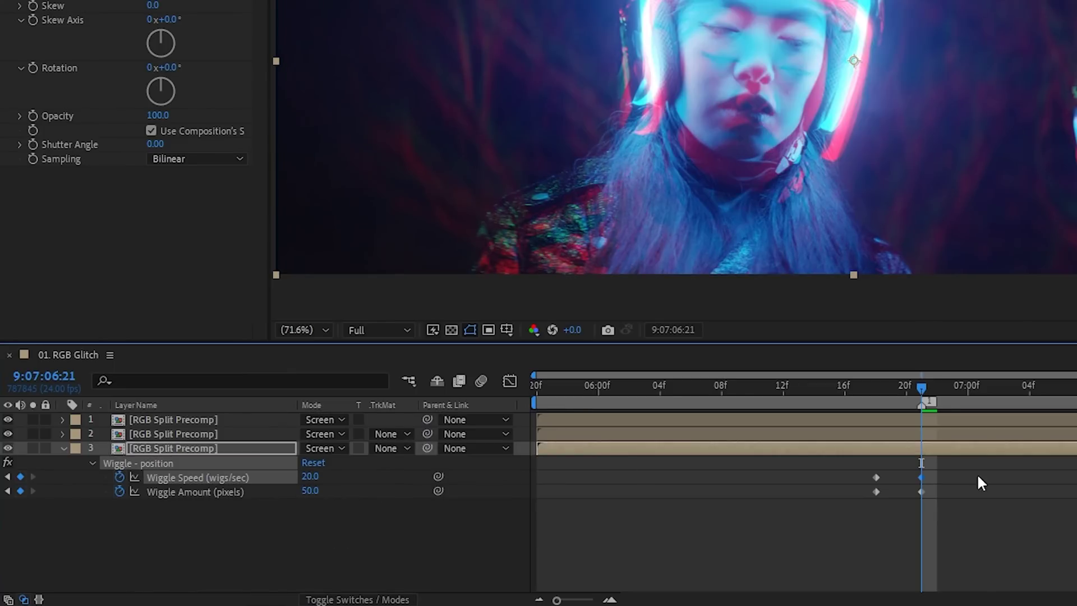
Keyframe wiggle speed and amount back to 0 at 9:07:07:03, then show the top layer's keyframes
left_click_drag(922, 387, 1014, 399)
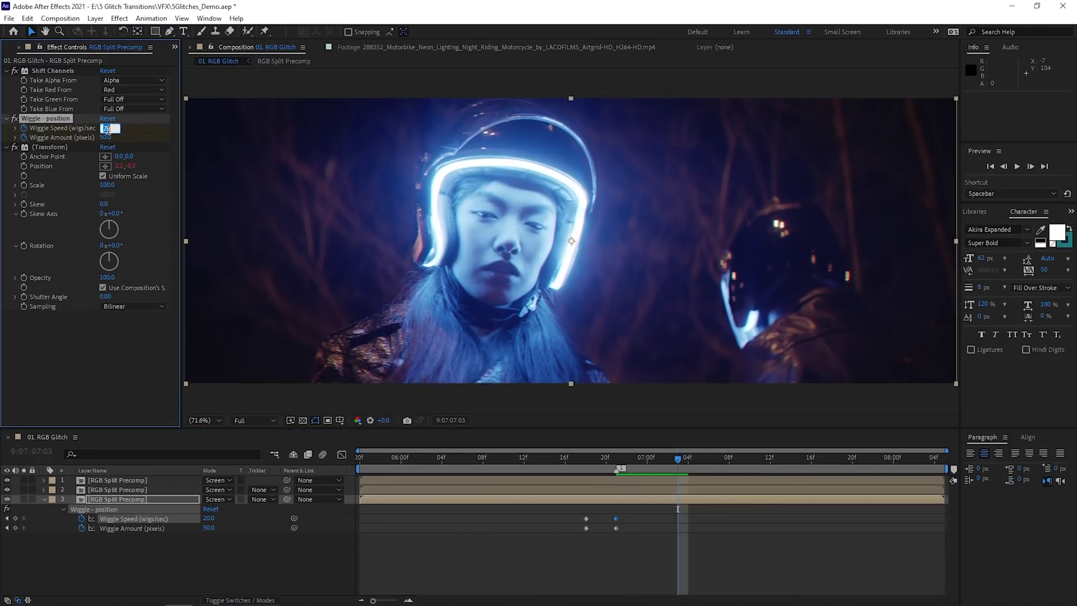
type("0")
key("Tab")
type("0")
key("Return")
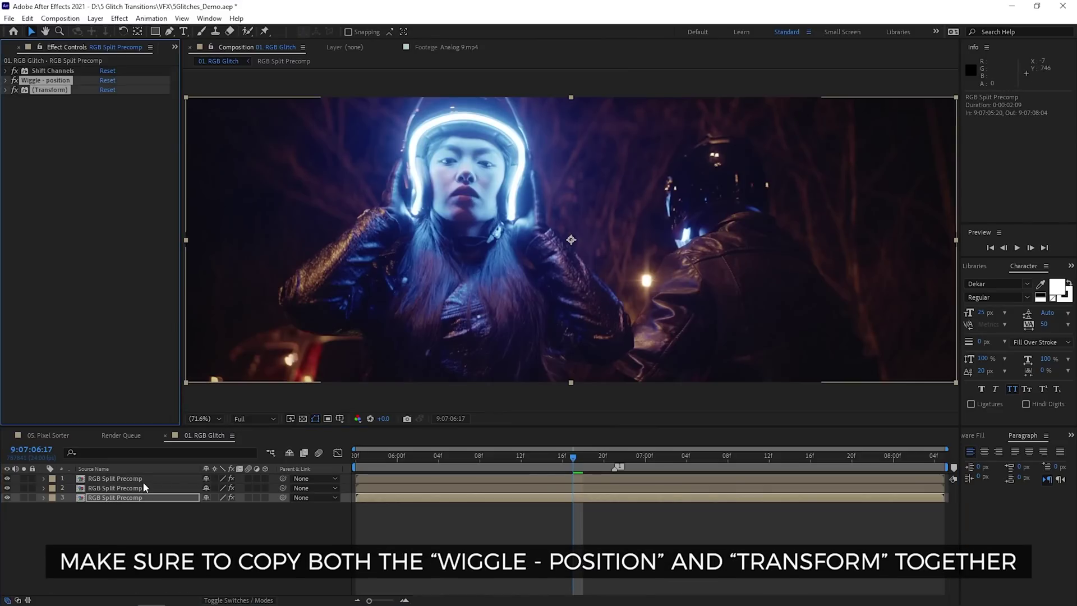
left_click(144, 483)
key("u")
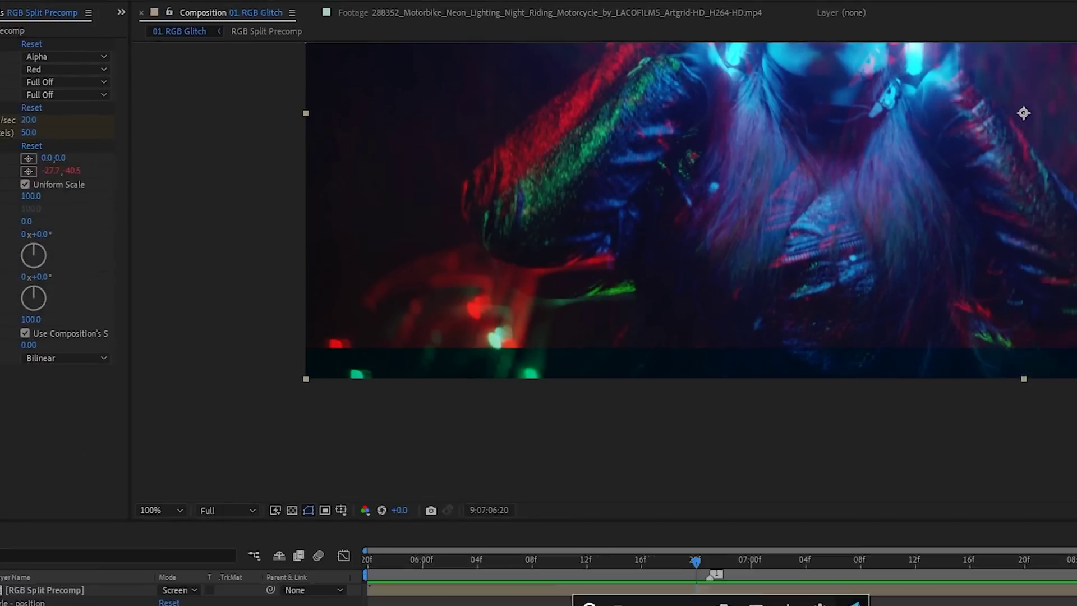
Apply Motion Tile to the red layer, move it first in the stack, and raise Output Width to 200
key("ctrl+space")
type("motion")
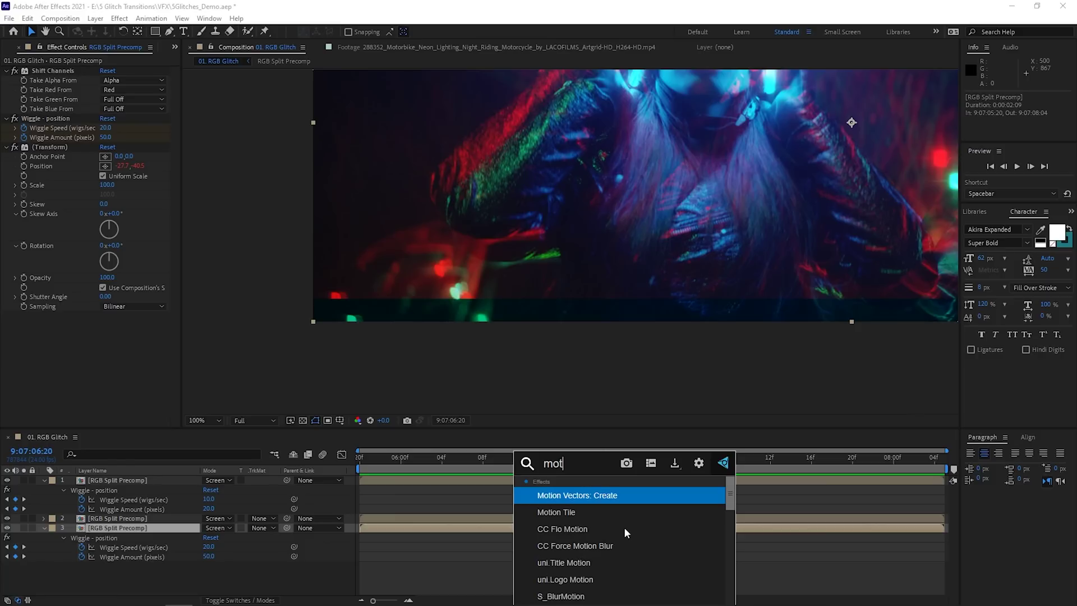
left_click(618, 513)
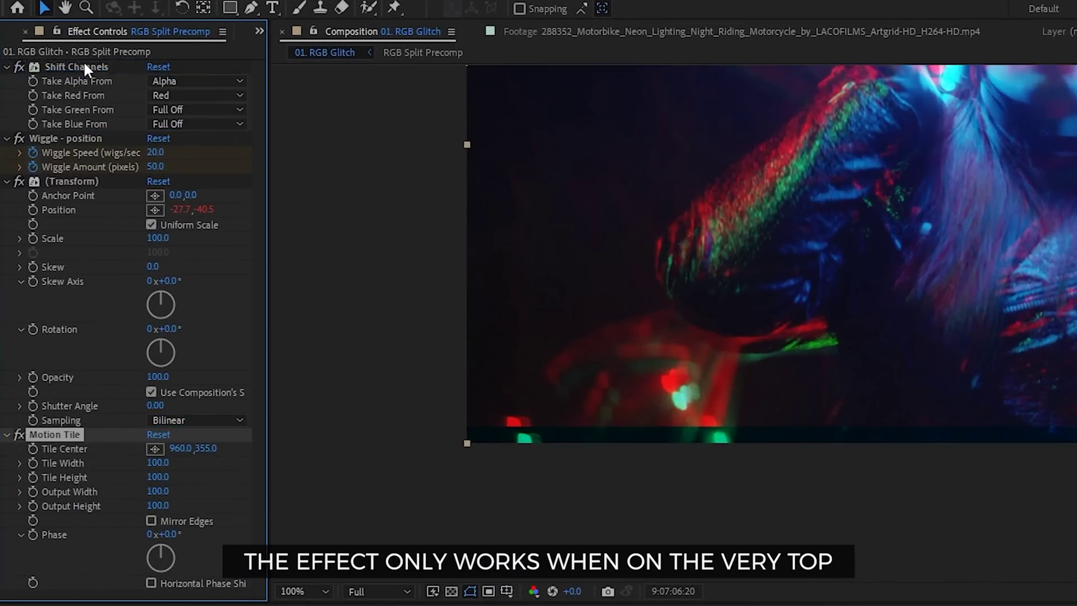
left_click_drag(85, 67, 84, 65)
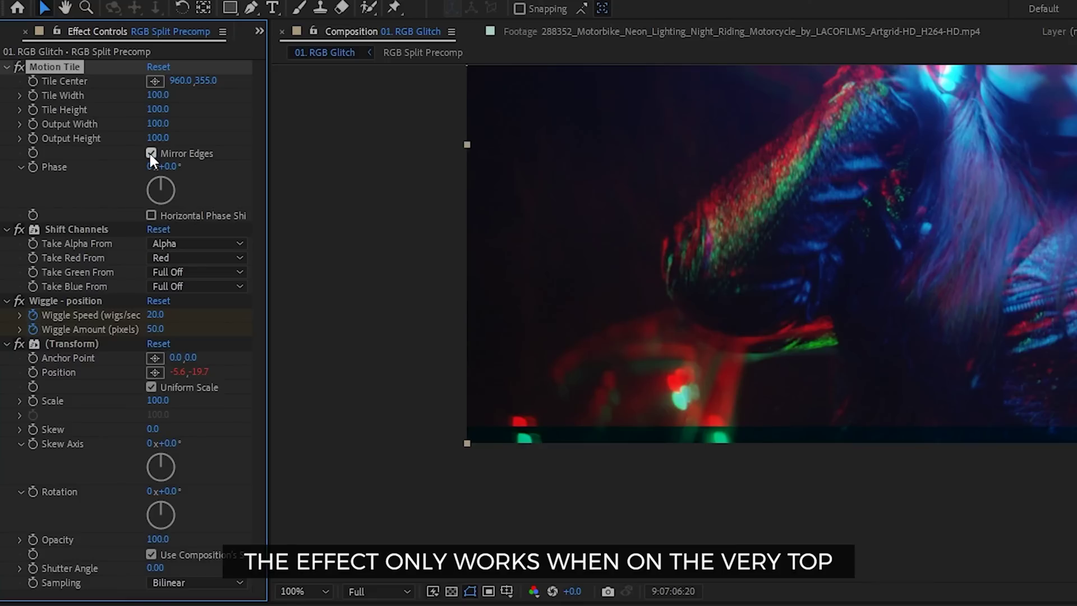
left_click_drag(159, 123, 174, 126)
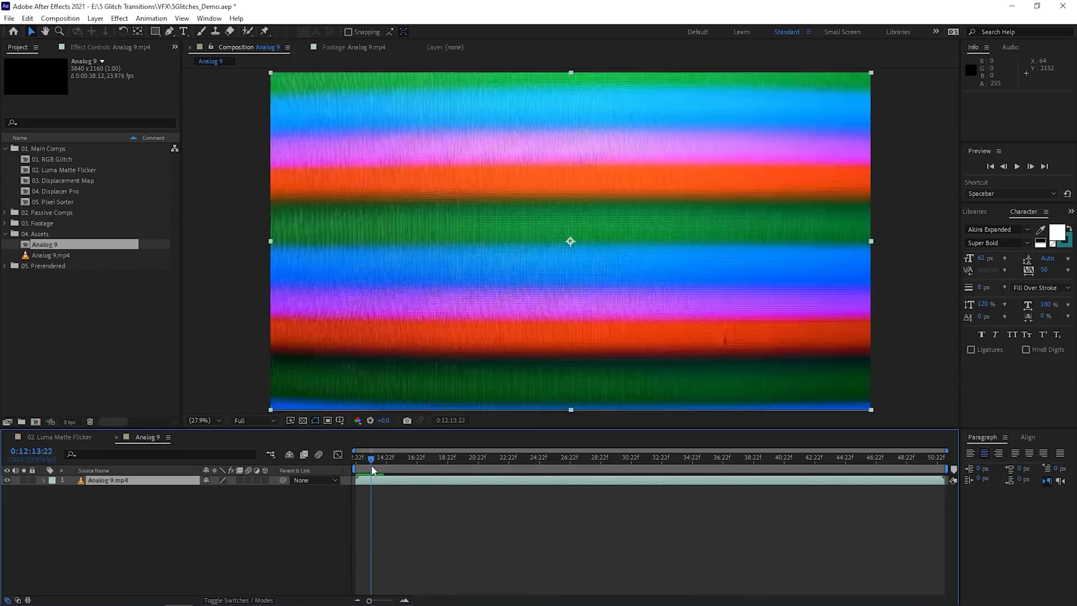
Build an Analog 9 comp from the footage, trim it to five frames at the playhead, and preview
scroll(376, 470, "up", 4)
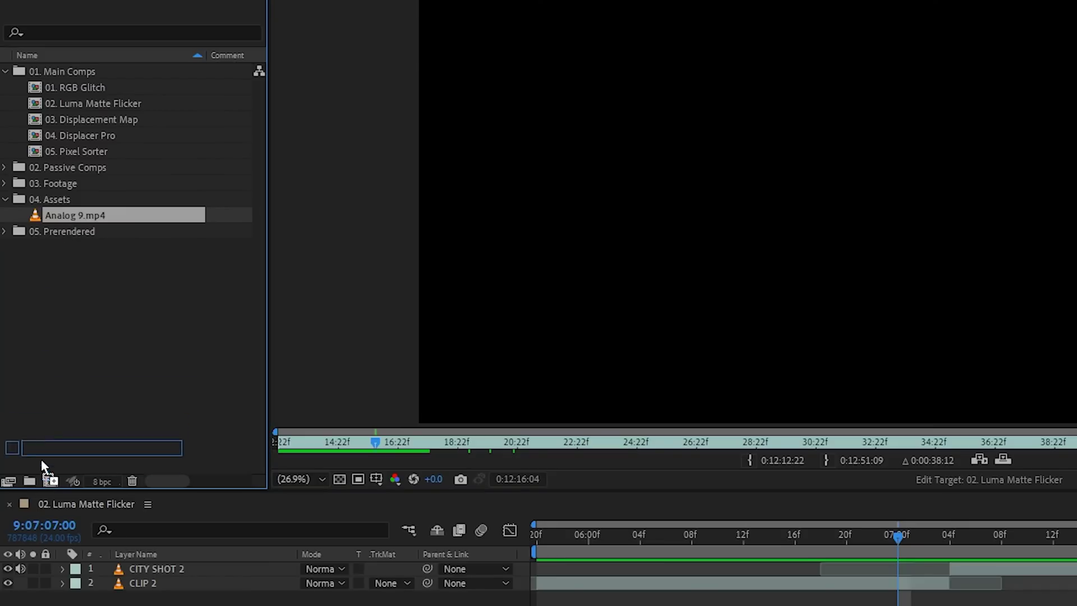
left_click_drag(41, 459, 49, 479)
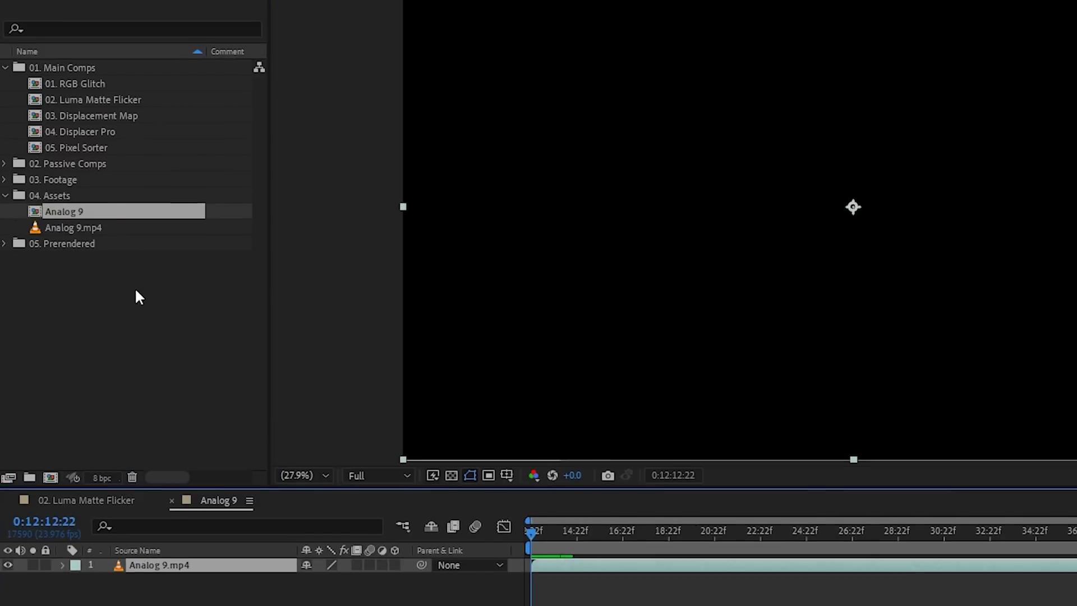
key("alt+bracketleft")
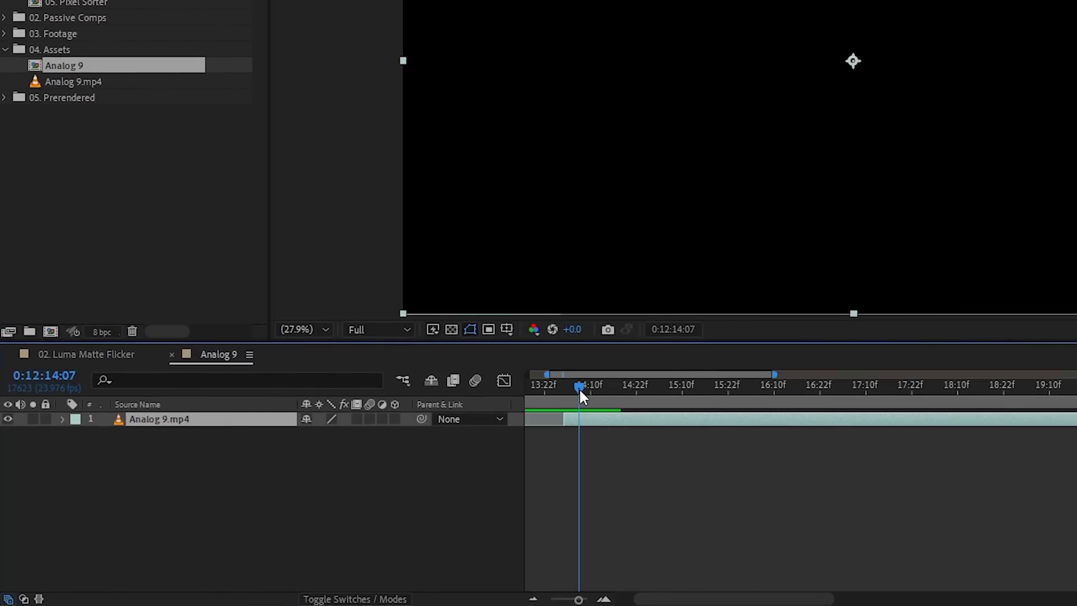
key("n")
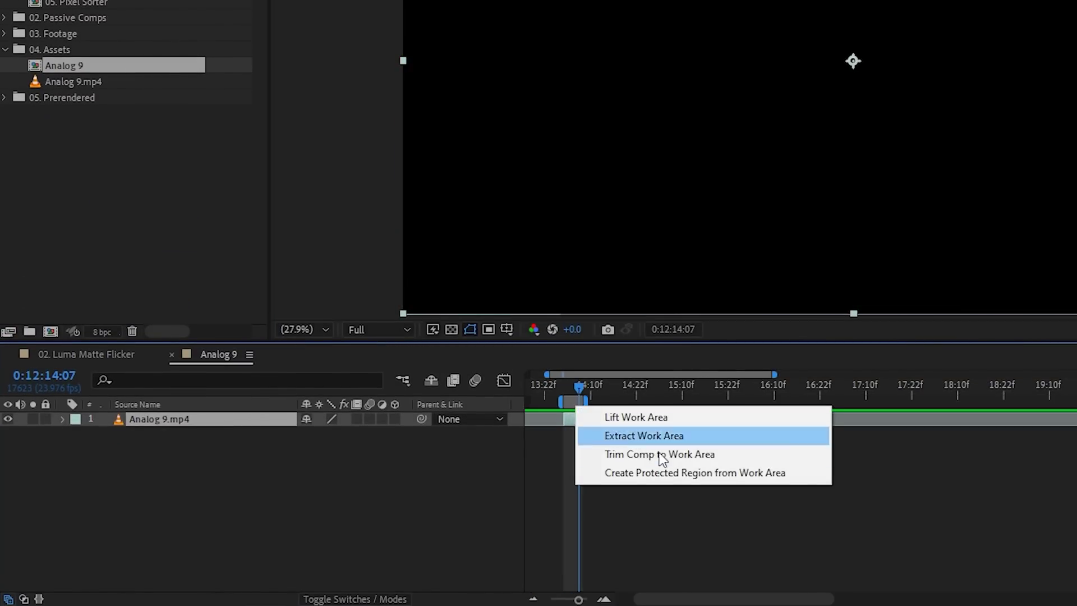
left_click(662, 456)
key("space")
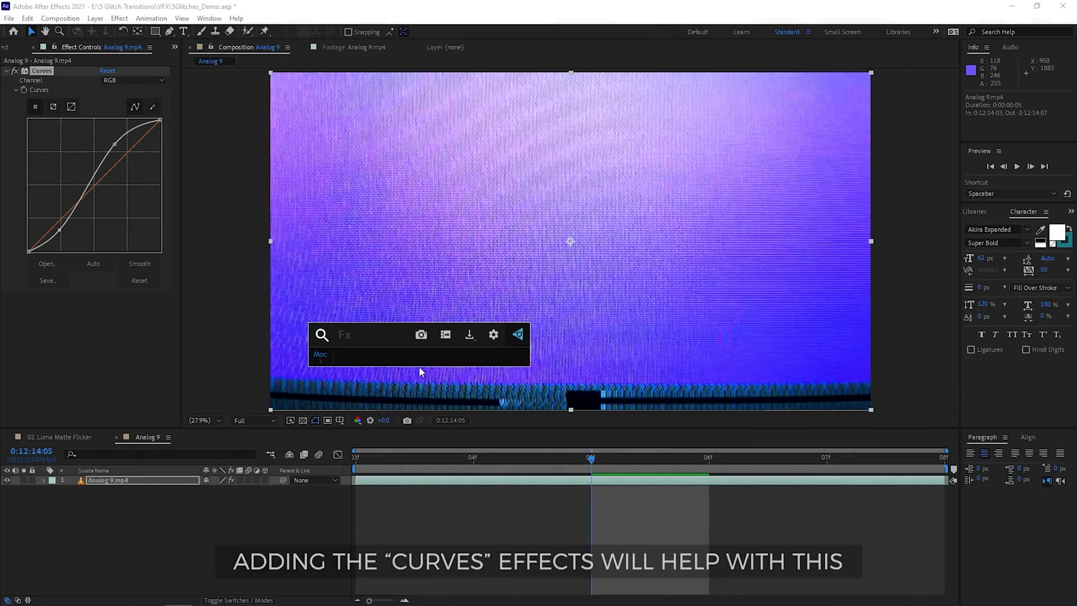
Apply Black & White to the Analog 9 footage and split CITY SHOT 2 at the cut
type("black")
left_click(420, 366)
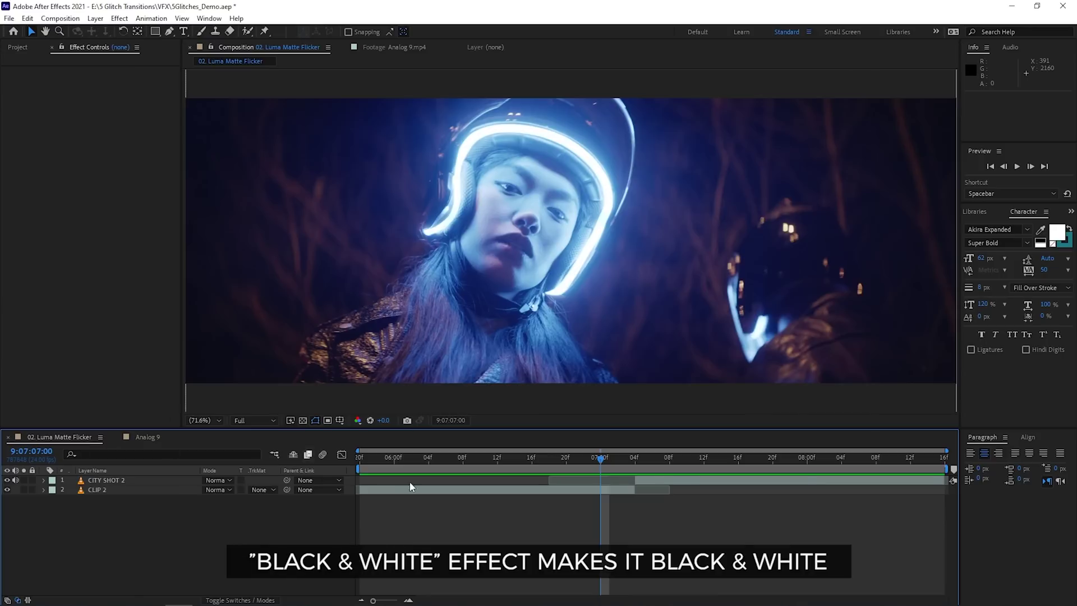
left_click_drag(606, 460, 634, 462)
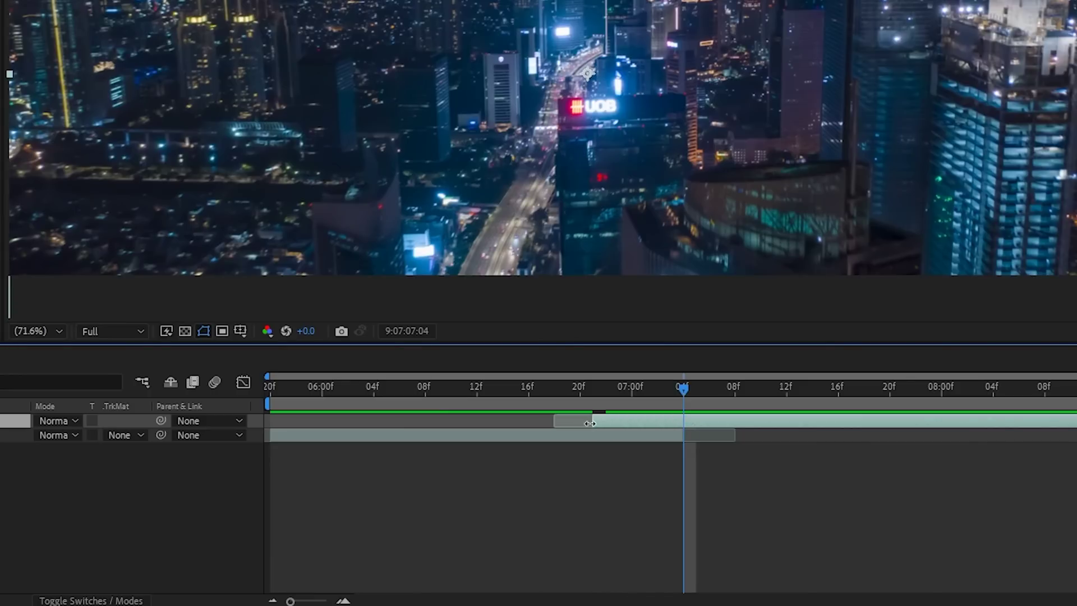
key("ctrl+shift+d")
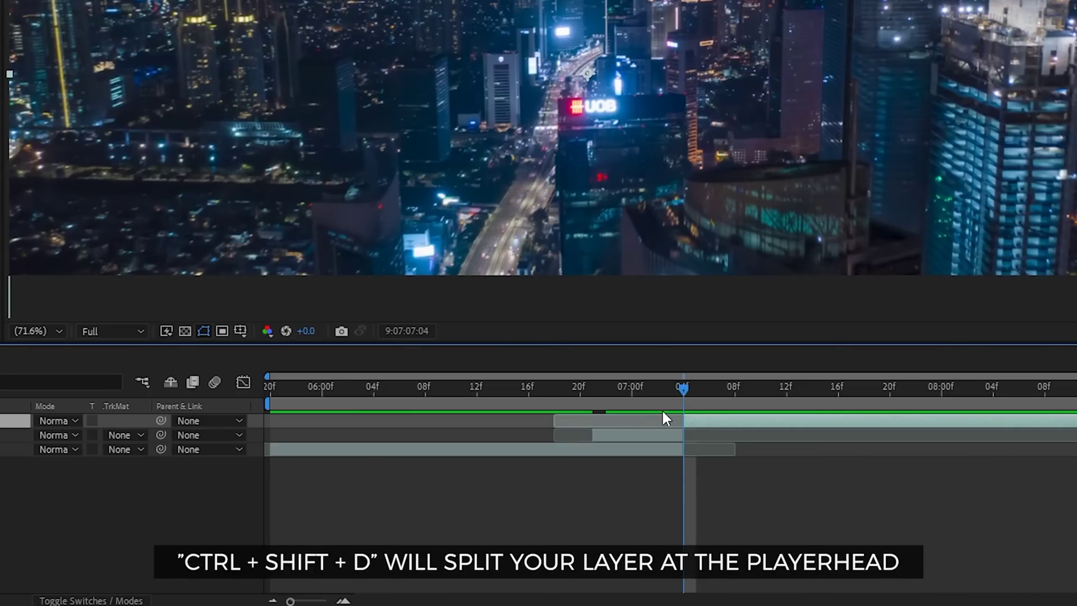
Place Analog 9 above the middle city piece as a Luma Inverted Matte and preview
left_click(584, 395)
left_click_drag(45, 244, 579, 478)
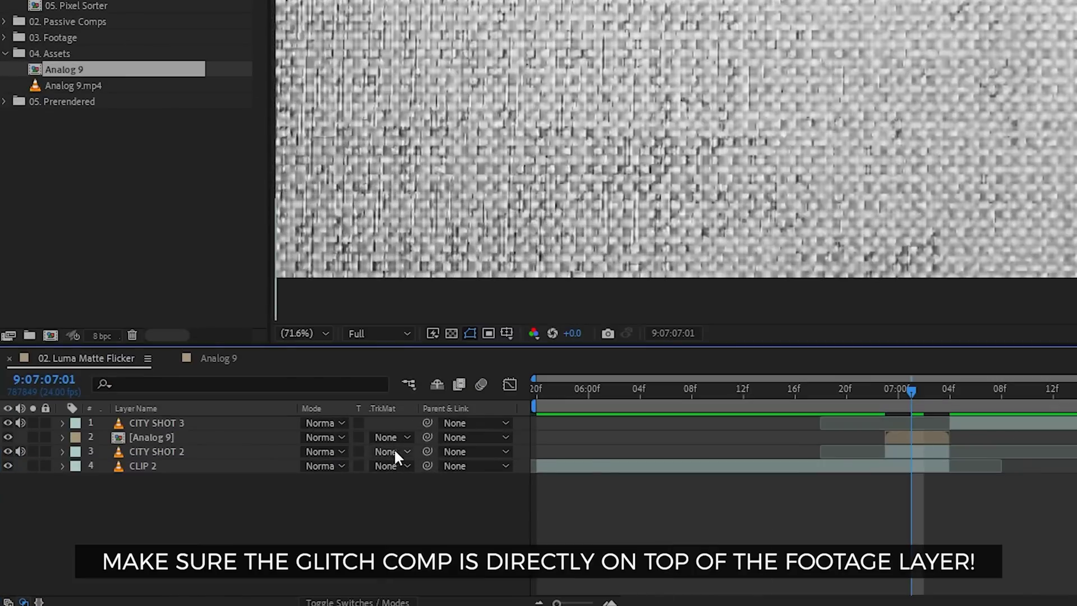
left_click(264, 501)
left_click(454, 531)
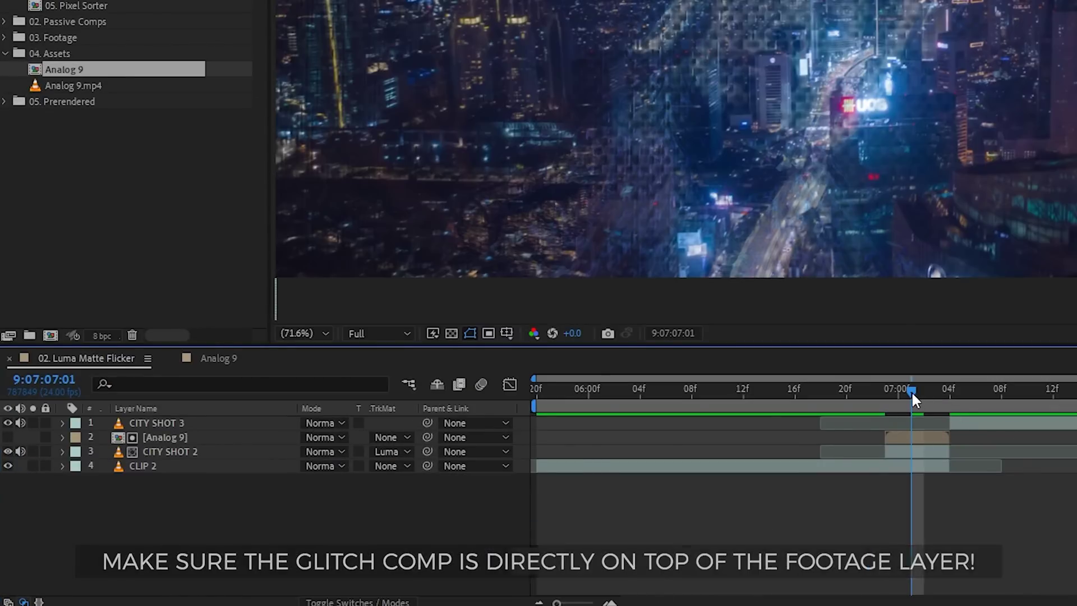
left_click_drag(912, 390, 870, 392)
key("space")
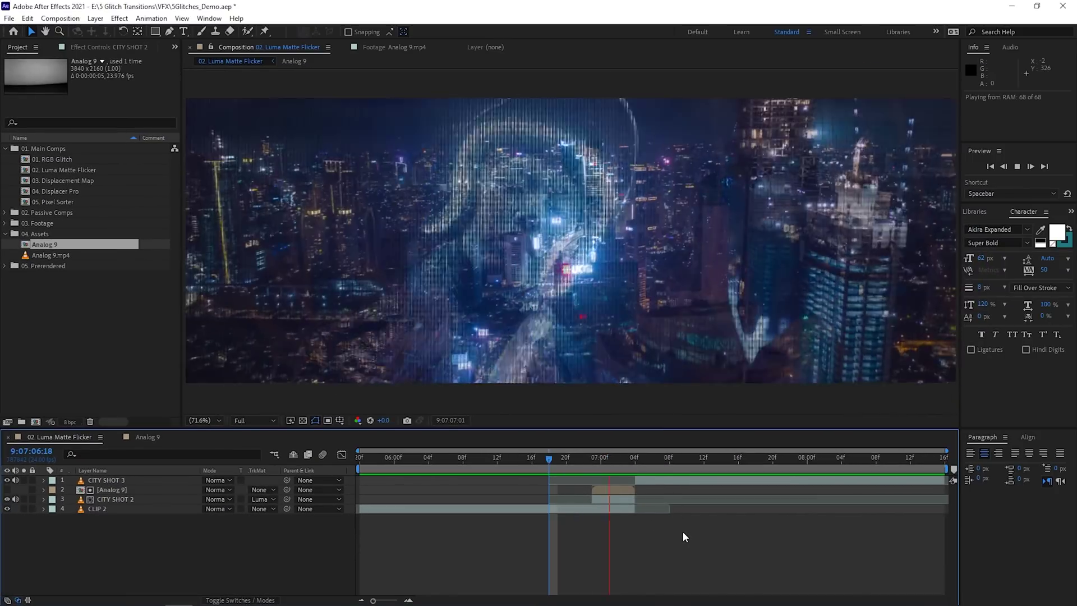
Inspect the Analog 9 comp, then replay the inverted luma matte transition
left_click(521, 457)
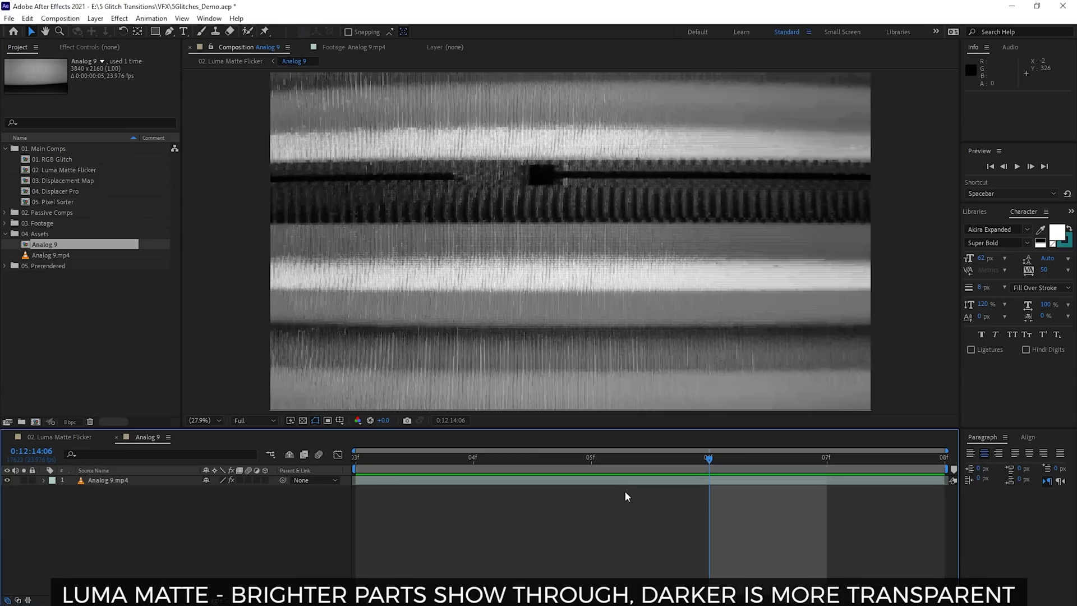
key("ctrl+a")
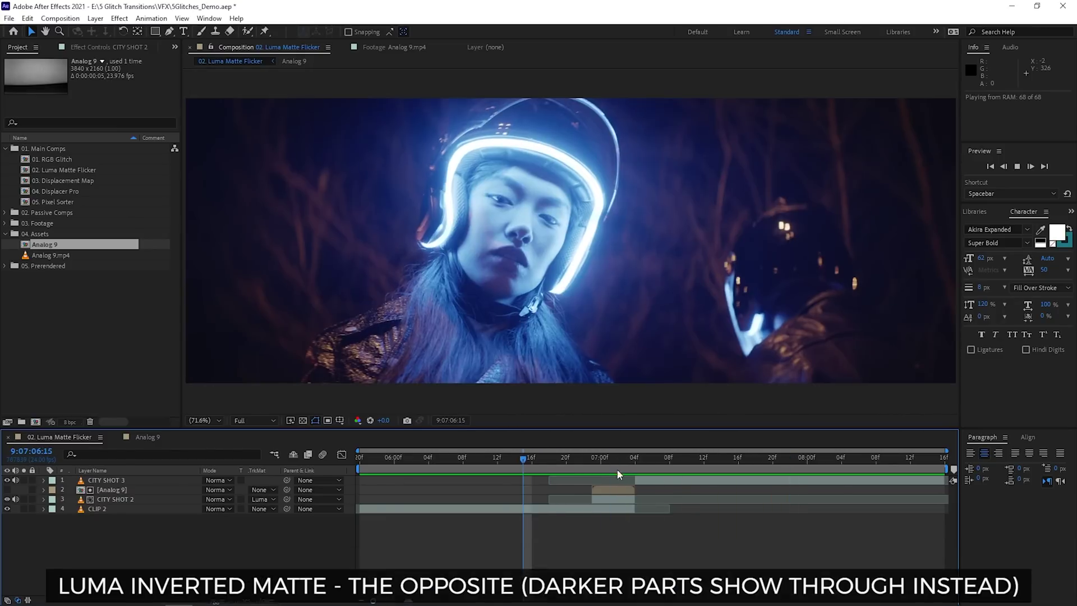
key("space")
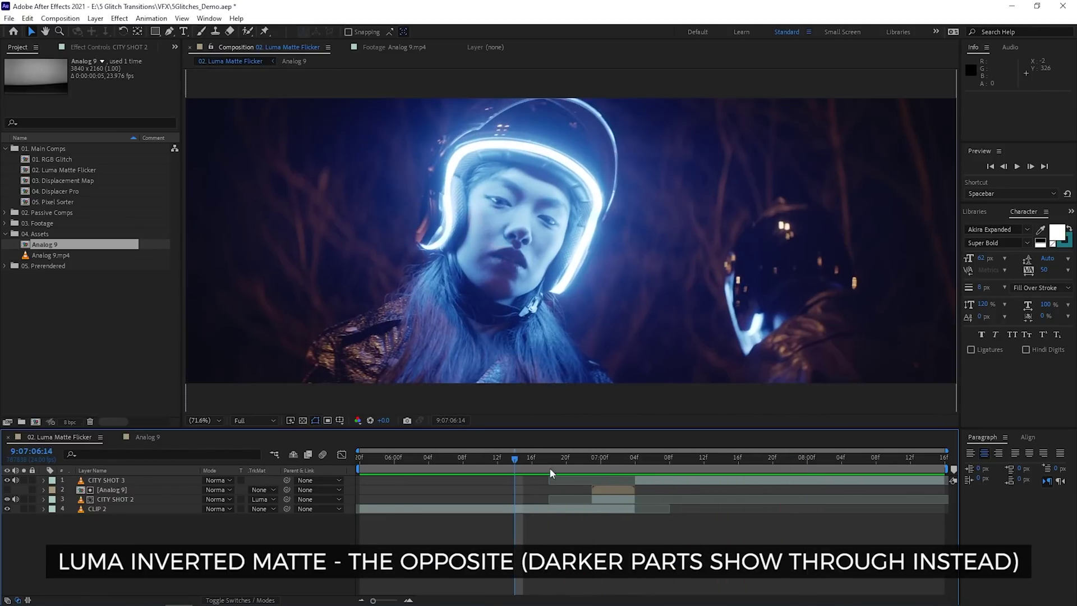
double_click(683, 490)
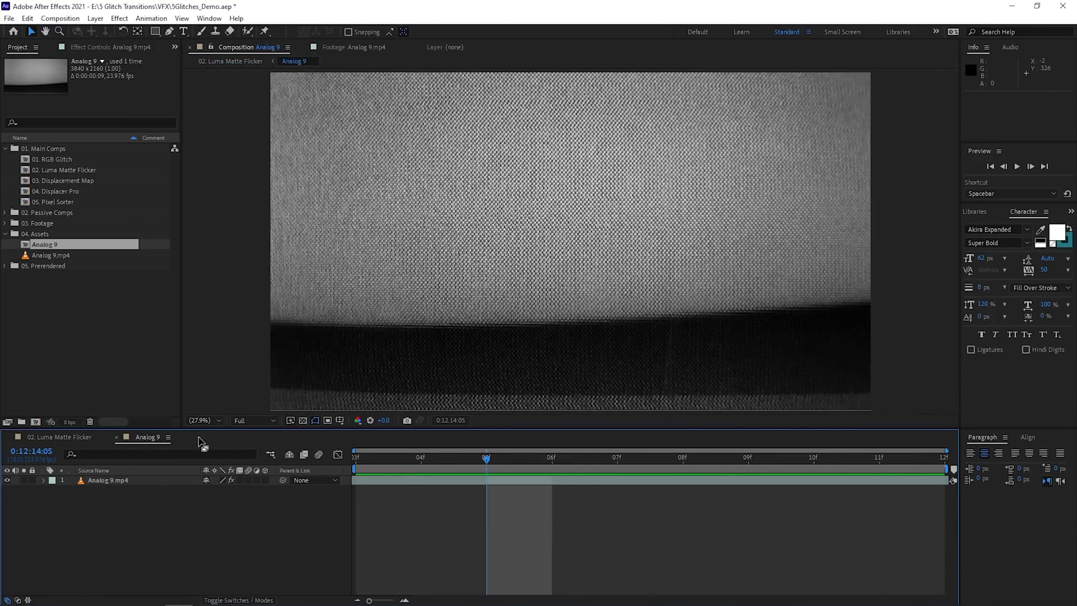
left_click(117, 437)
key("space")
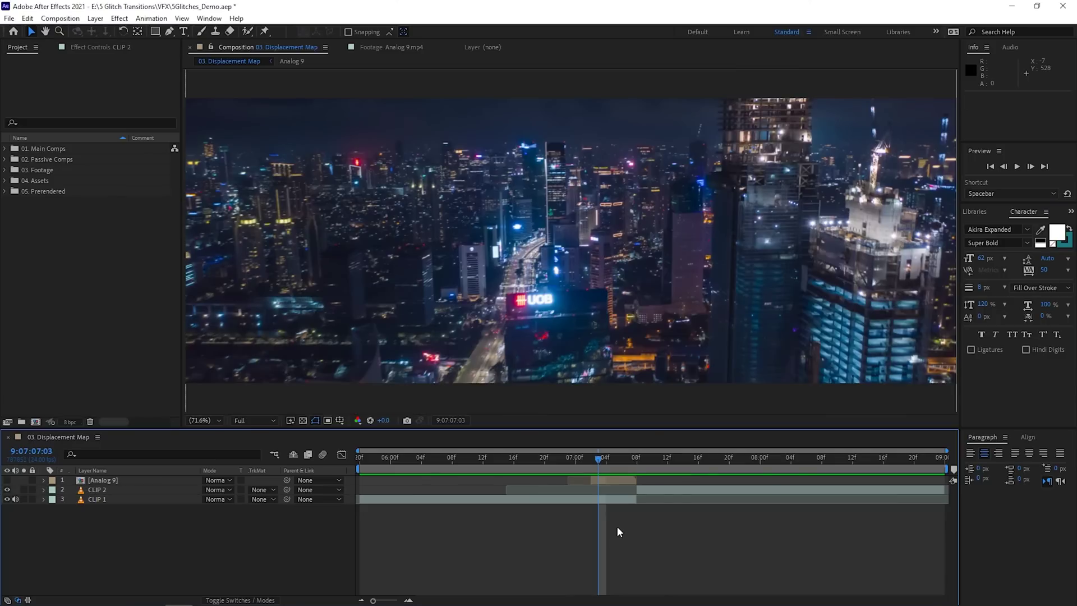
Add a new adjustment layer named Displacement Map to the 03. Displacement Map comp
left_click(615, 478)
right_click(273, 527)
mouse_move(337, 392)
left_click(481, 500)
right_click(191, 478)
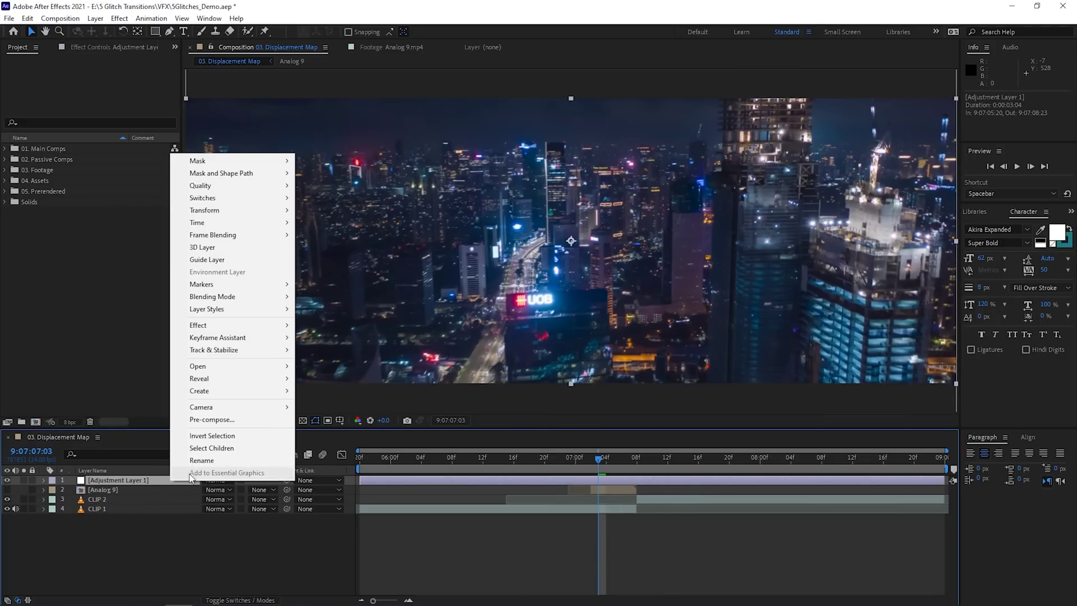
left_click(194, 460)
type("Displacement Map")
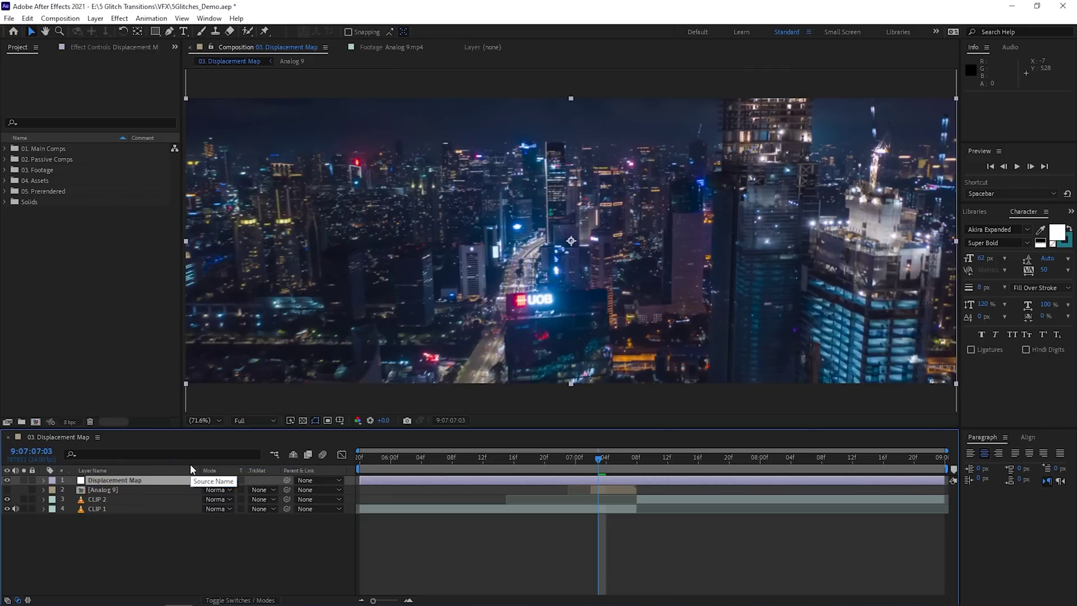
Apply Displacement Map using Analog 9's luminance horizontally with 79.0 max displacement, and preview
key("ctrl+space")
type("displ")
left_click(603, 487)
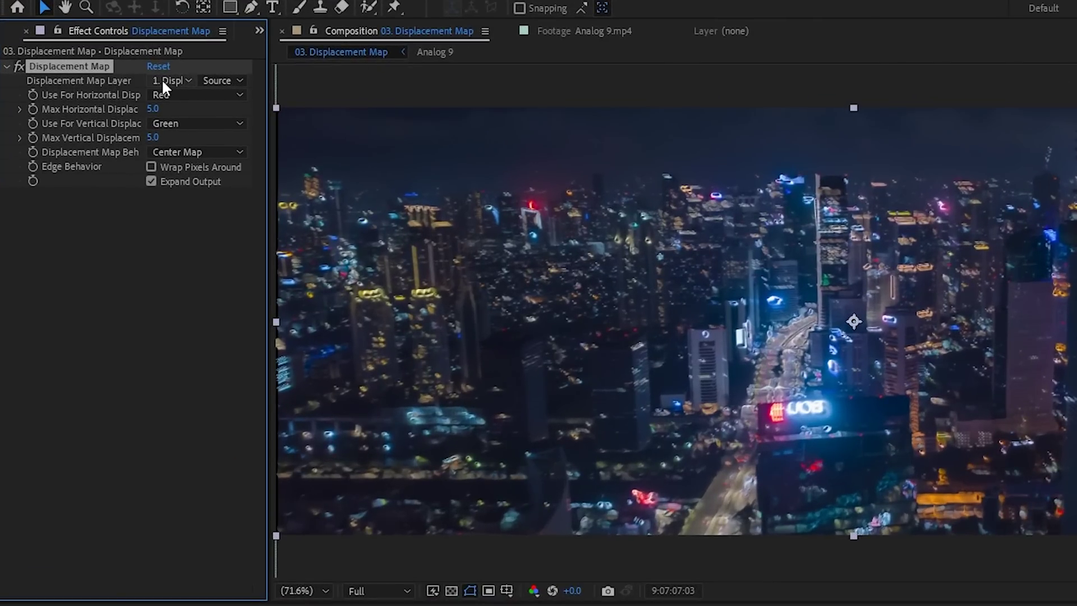
left_click(166, 80)
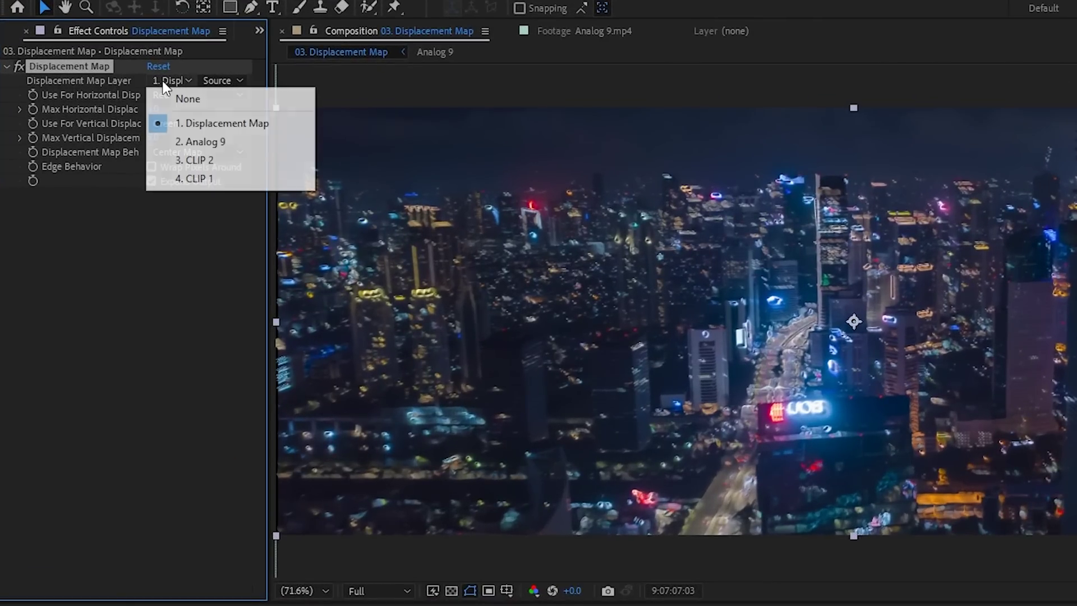
left_click(212, 143)
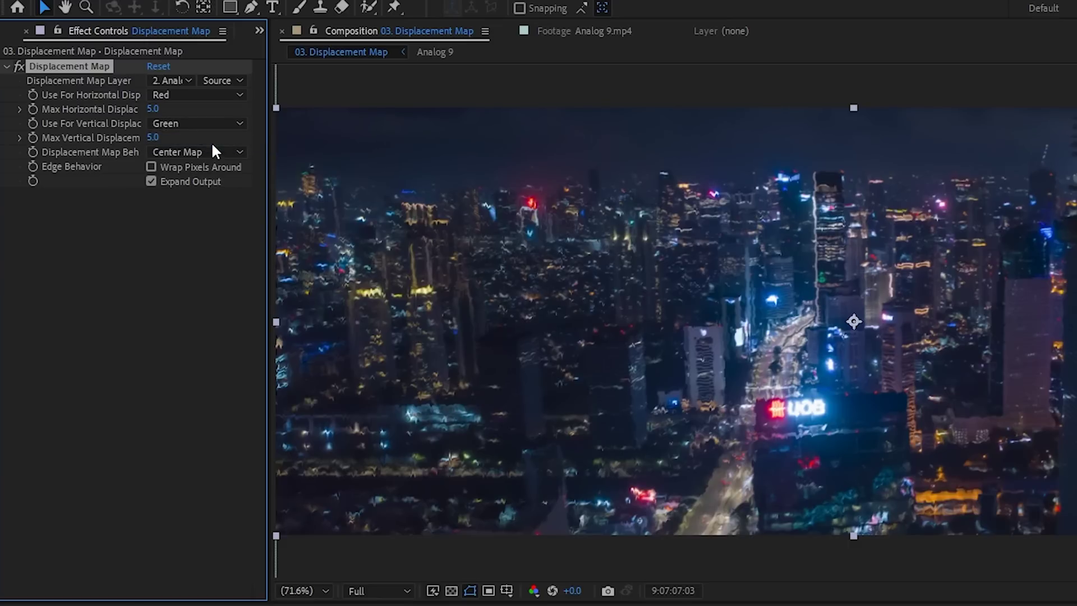
left_click(176, 97)
left_click(206, 186)
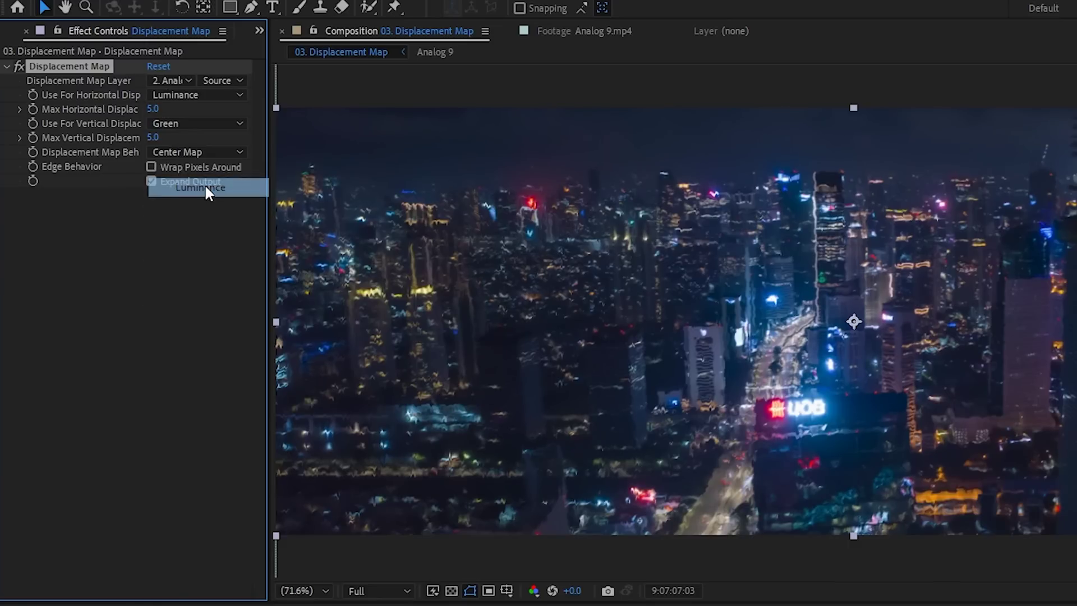
left_click_drag(151, 109, 209, 120)
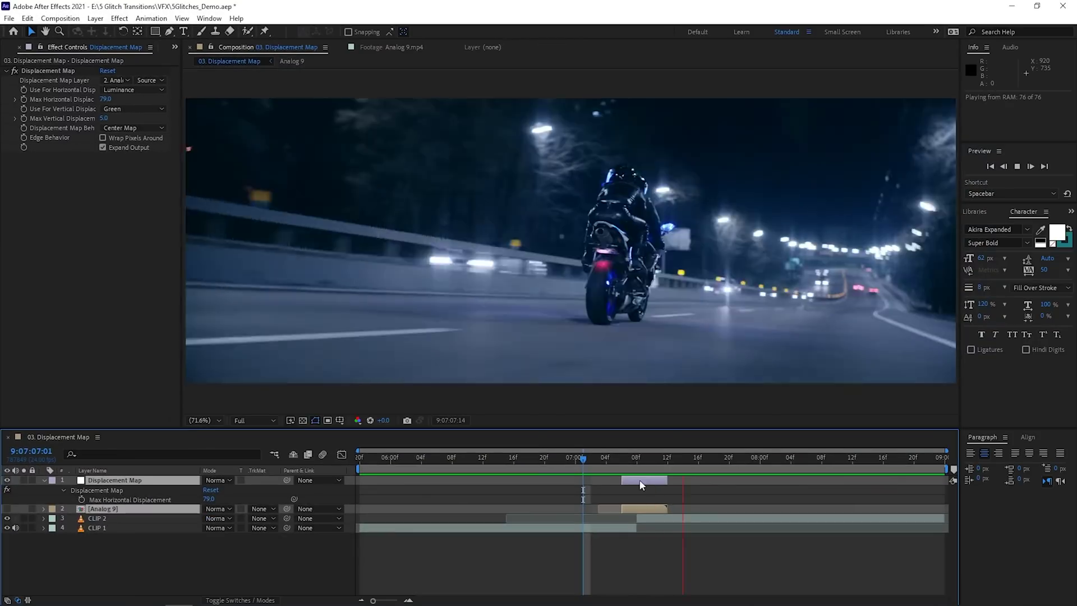
key("space")
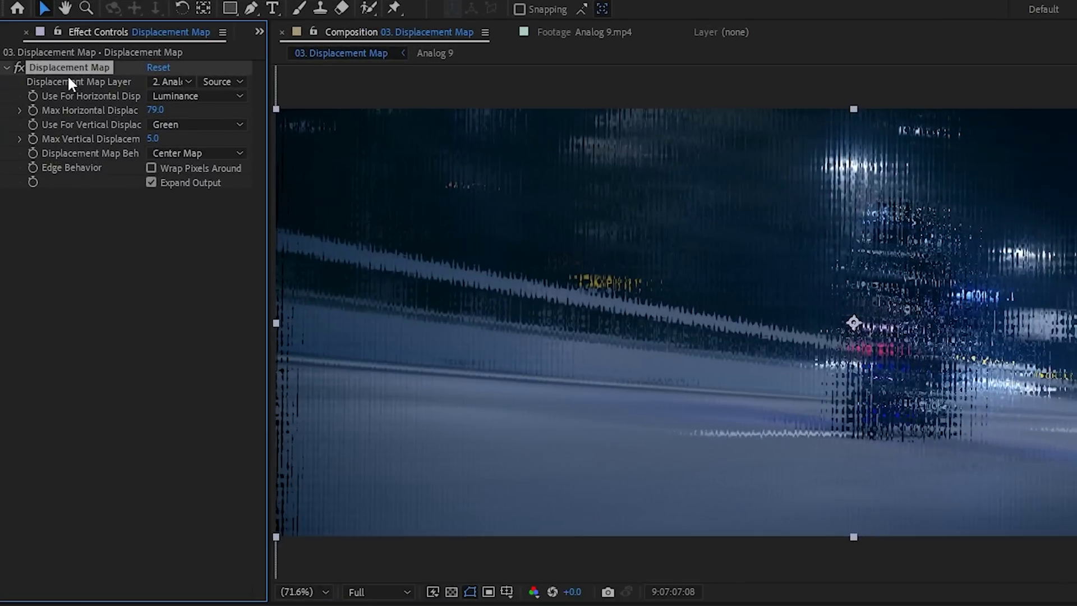
Duplicate the Displacement Map effect, return to the glitch frame, and select the second precomp layer
key("ctrl+d")
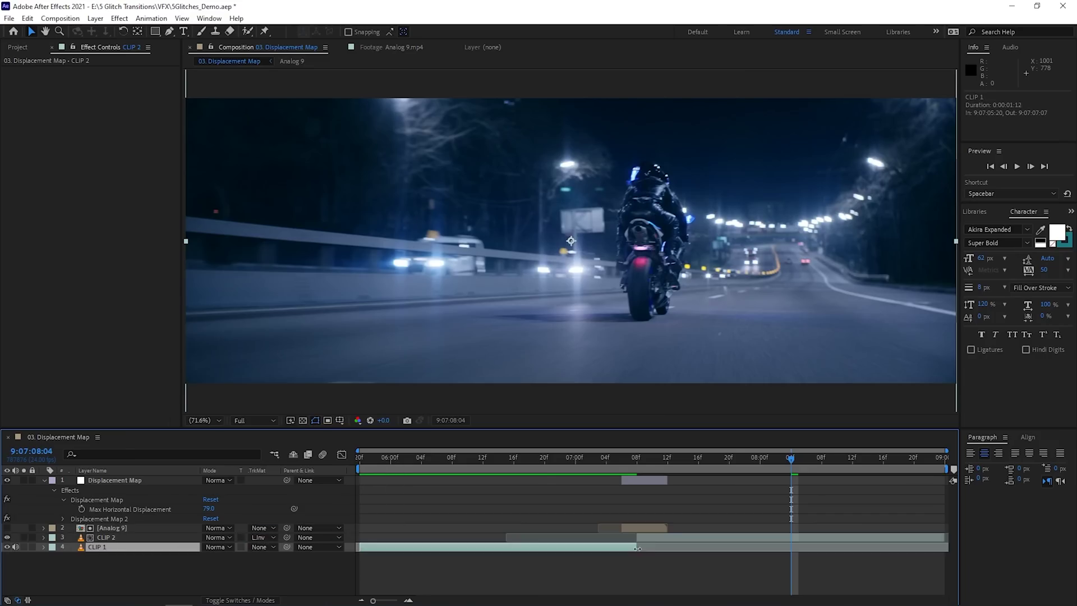
left_click_drag(610, 463, 660, 465)
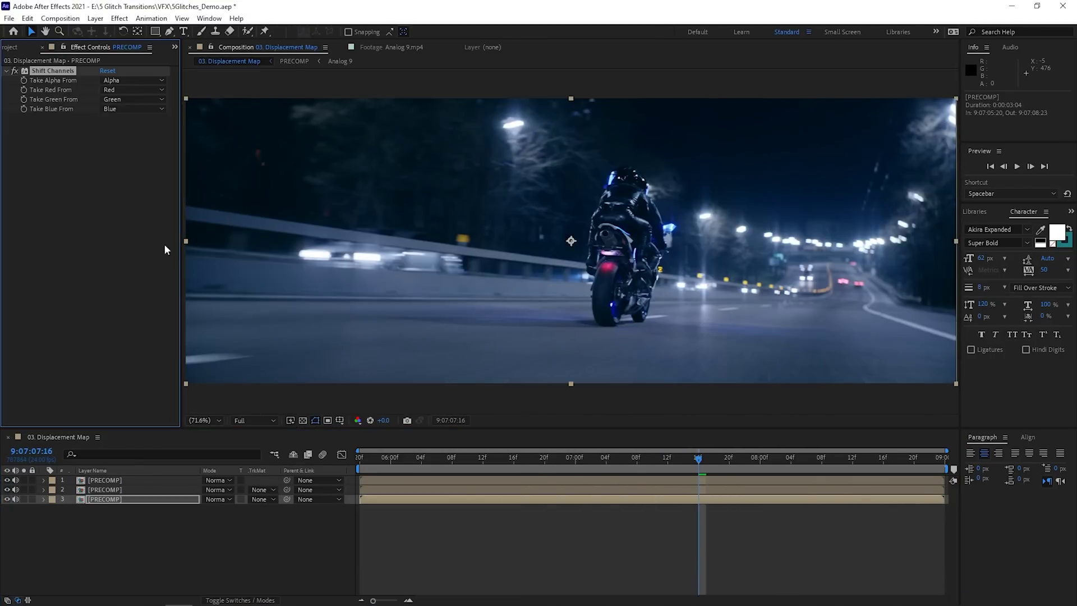
left_click(127, 489)
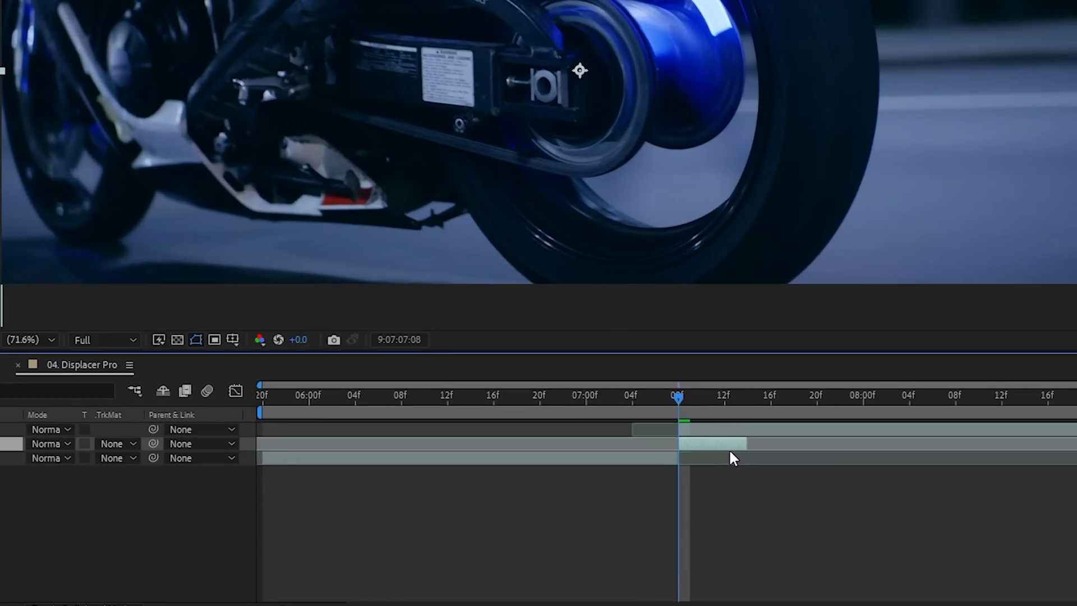
Move CLIP 3 above CLIP 2 and apply Displacer Pro with 2. CLIP 2 as its map layer
left_click_drag(146, 478, 147, 475)
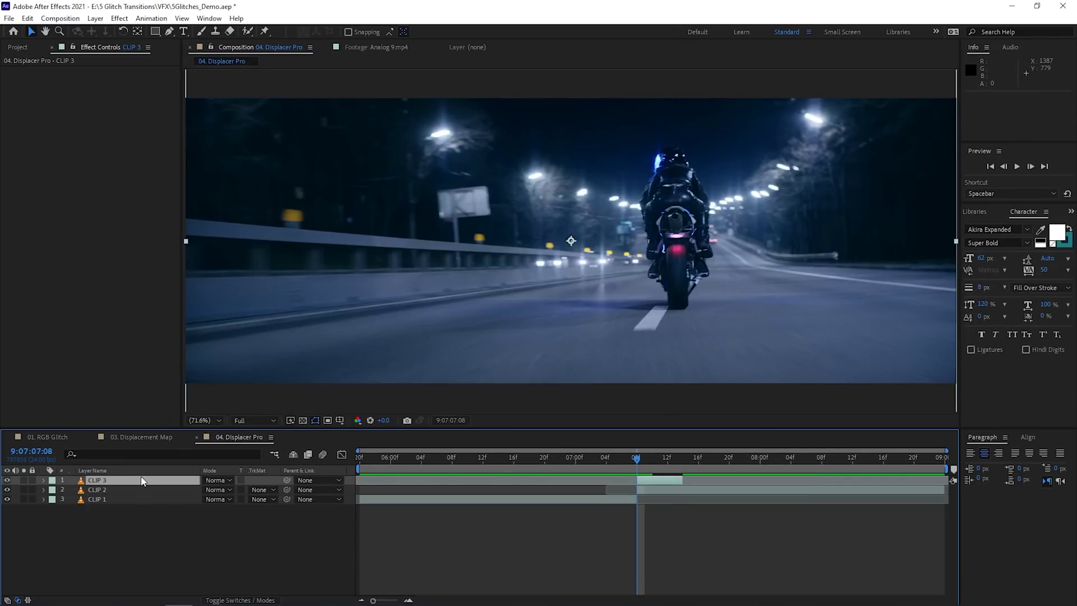
key("ctrl+space")
type("displ")
left_click(651, 495)
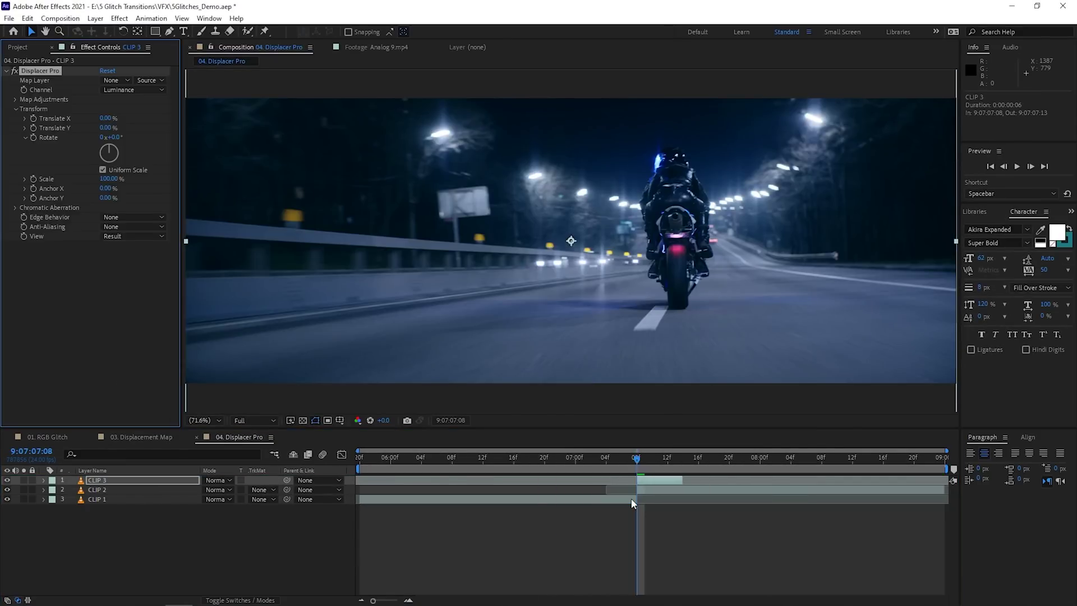
left_click(166, 85)
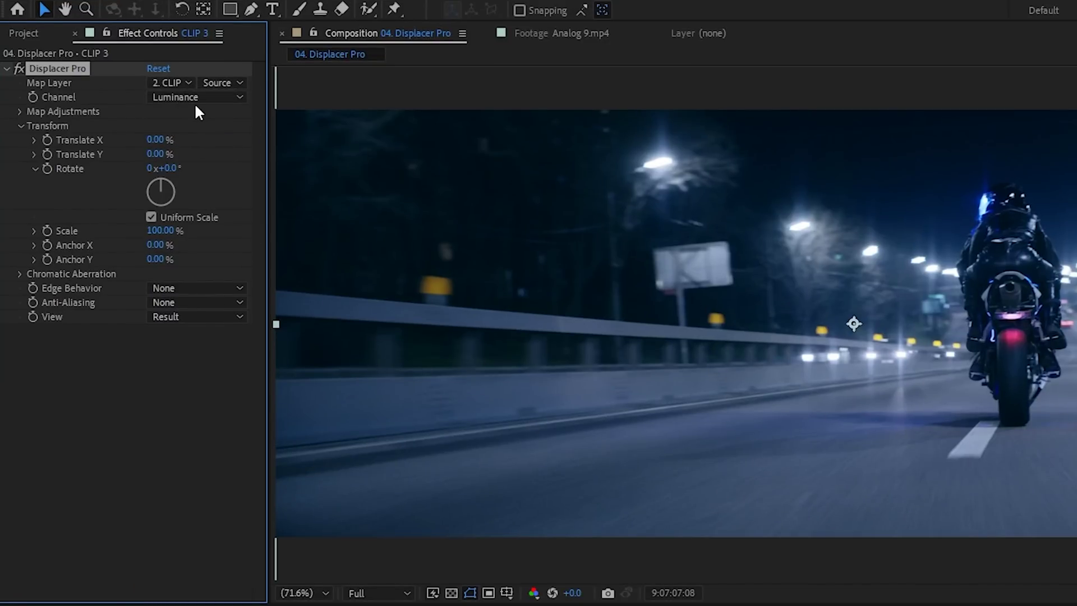
Keyframe Displacer Pro's Translate X from 0% to 1000% across the transition
left_click(21, 111)
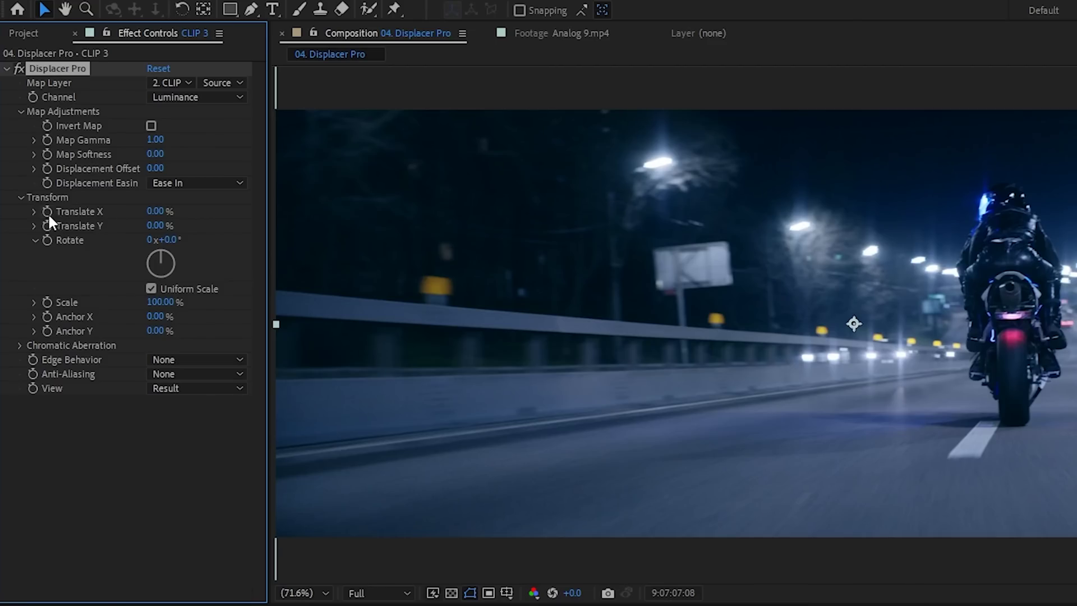
left_click(47, 212)
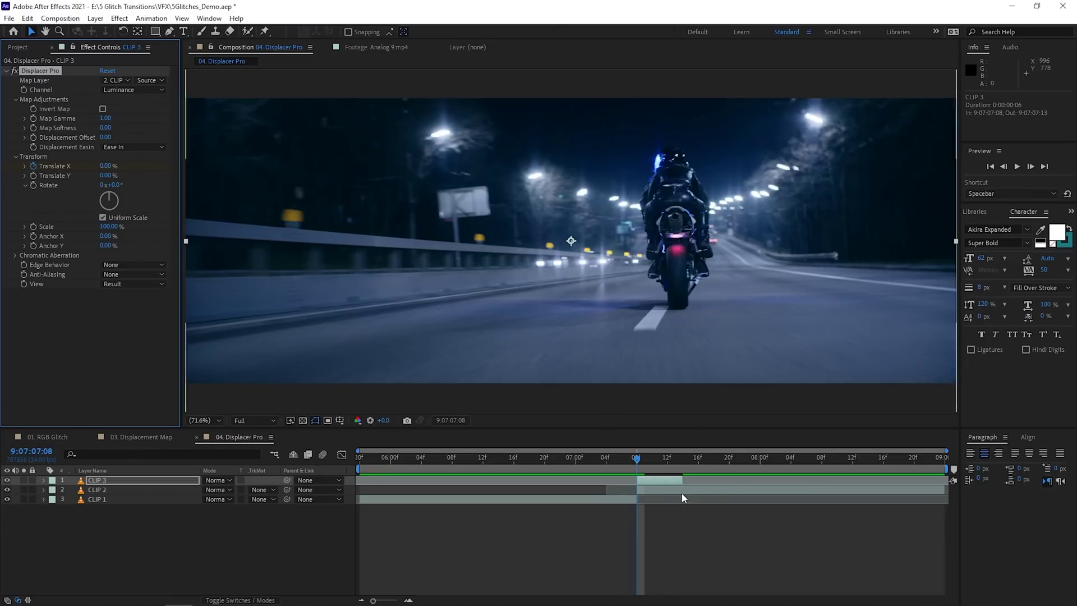
key("u")
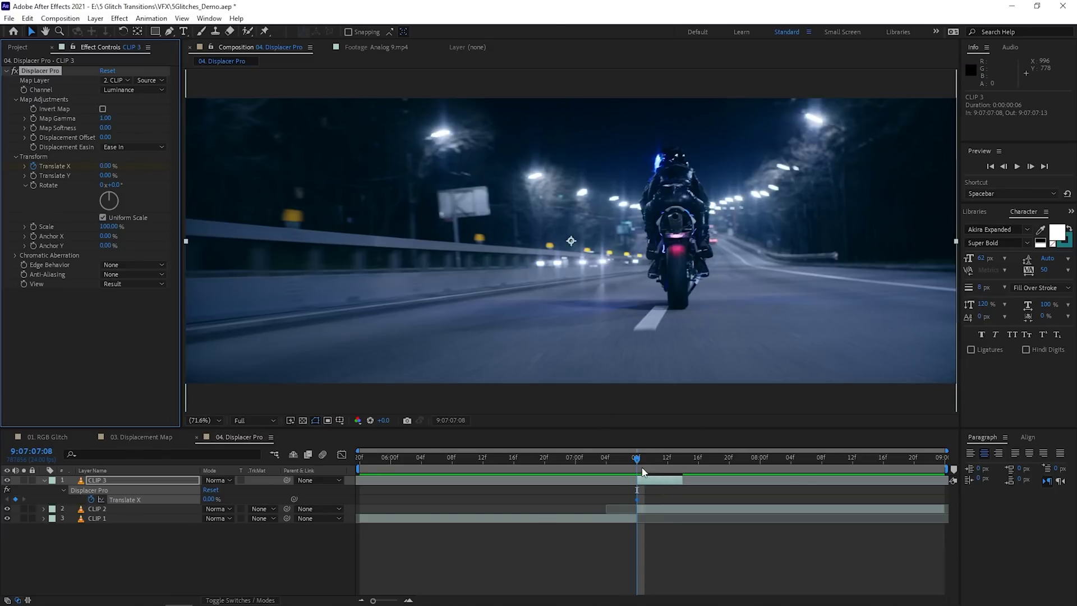
left_click(676, 458)
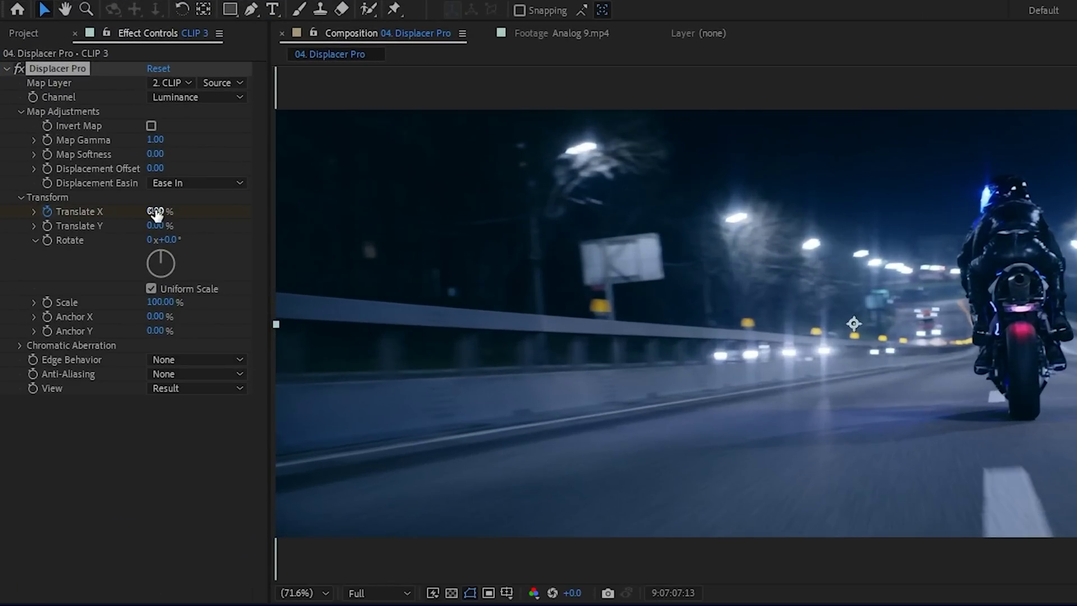
left_click_drag(244, 212, 331, 212)
key("j")
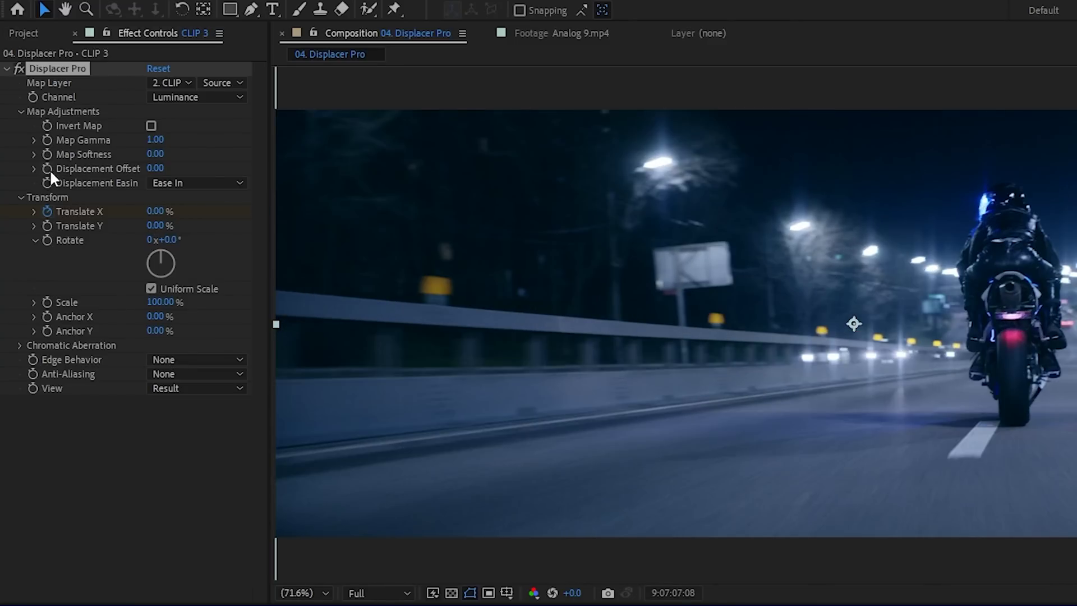
Keyframe Displacement Offset from 0 to 0.67, shift the end keyframes two frames later, and preview
left_click(47, 169)
key("k")
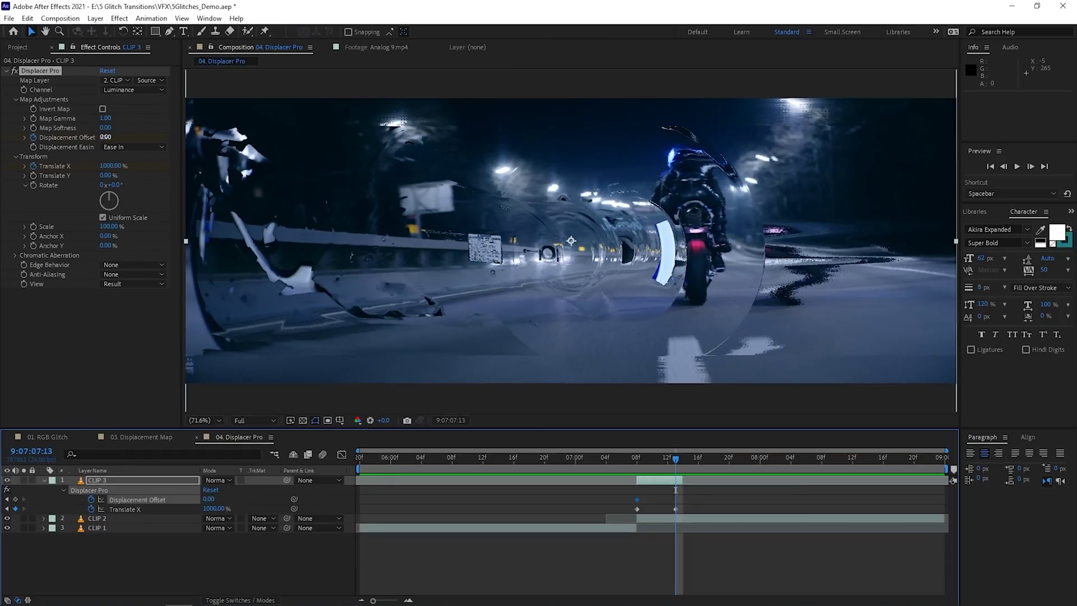
left_click_drag(105, 137, 139, 134)
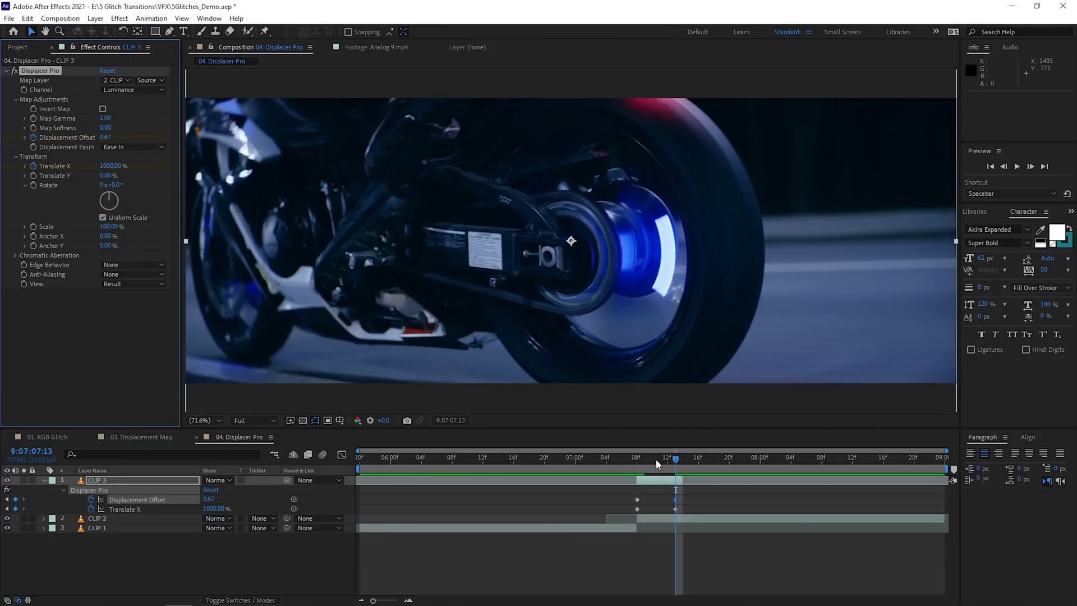
key("alt+Right")
key("alt+Right")
left_click(637, 459)
key("space")
key("space")
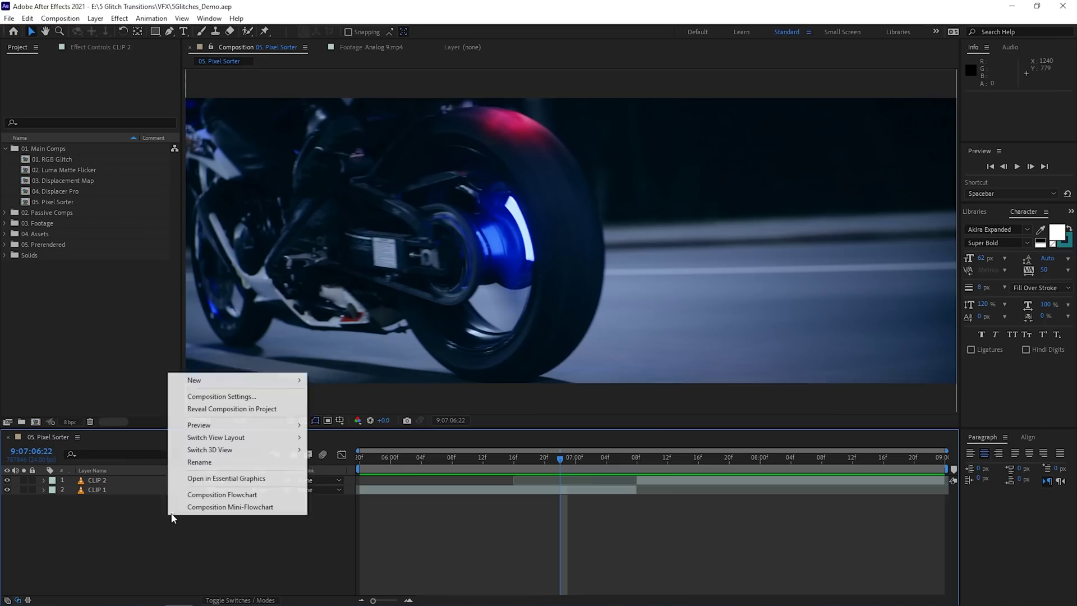
Add a new adjustment layer to the comp and rename it 'Pixel Sorter'
mouse_move(249, 382)
left_click(371, 469)
right_click(161, 481)
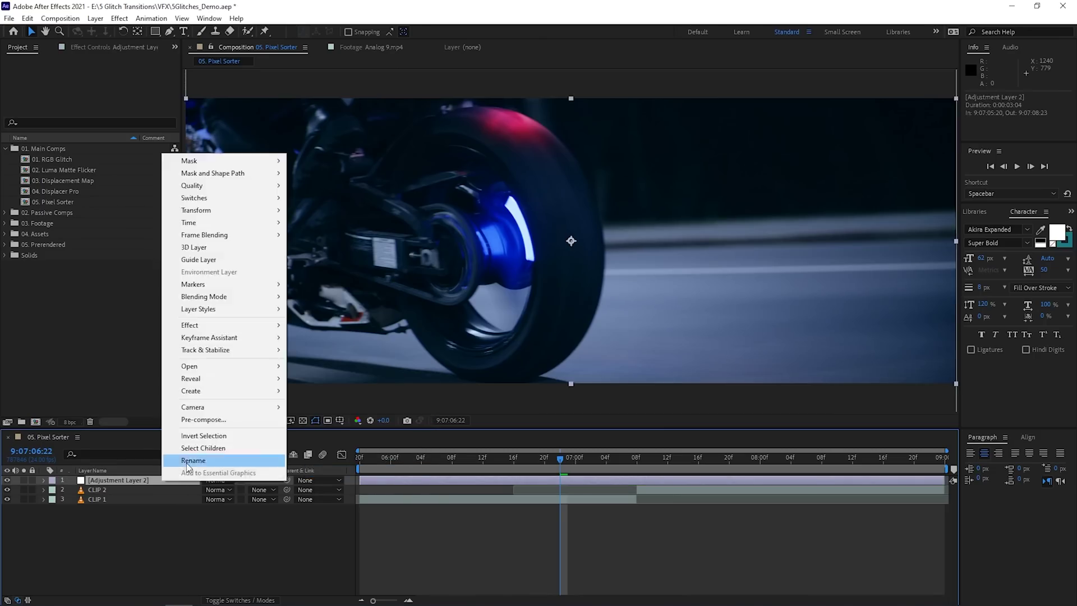
left_click(187, 462)
type("Pixel Sorter")
key("Return")
Apply AE Pixel Sorter 2 from a 'pixel' effect search, then move the playhead to 07:01
key("ctrl+space")
type("pixel")
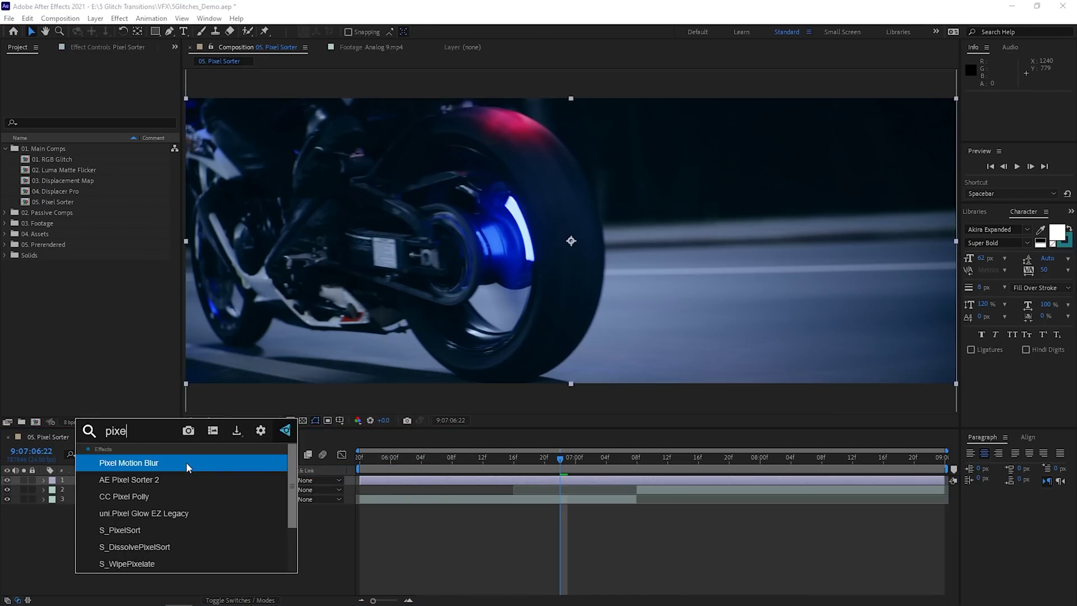
left_click(169, 461)
left_click_drag(560, 458, 582, 462)
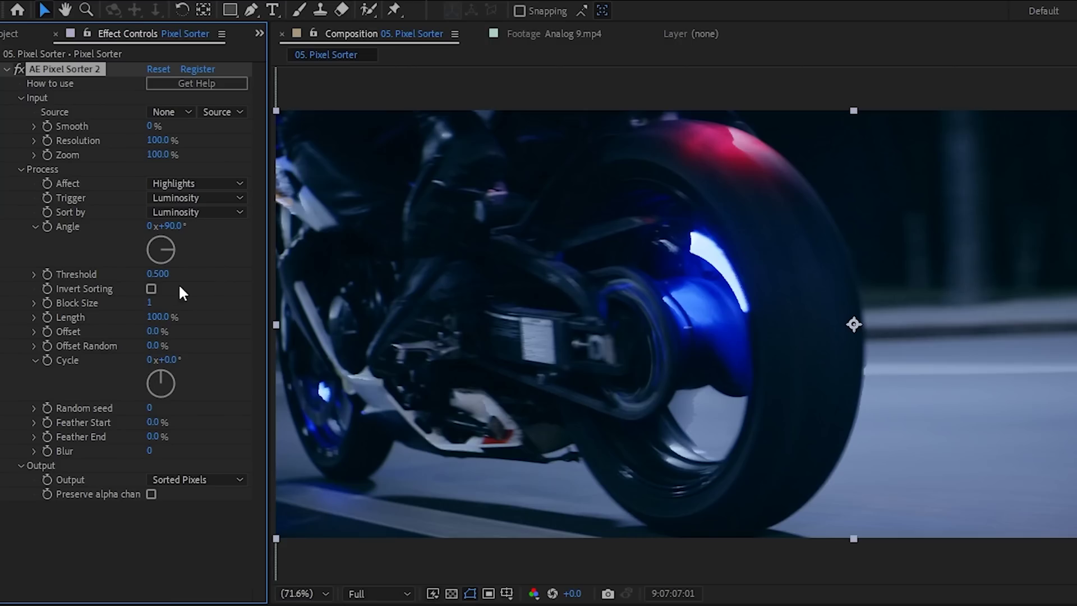
Keyframe the Pixel Sorter Threshold, revealing its keyframes, and advance to frame 07:08
left_click(47, 274)
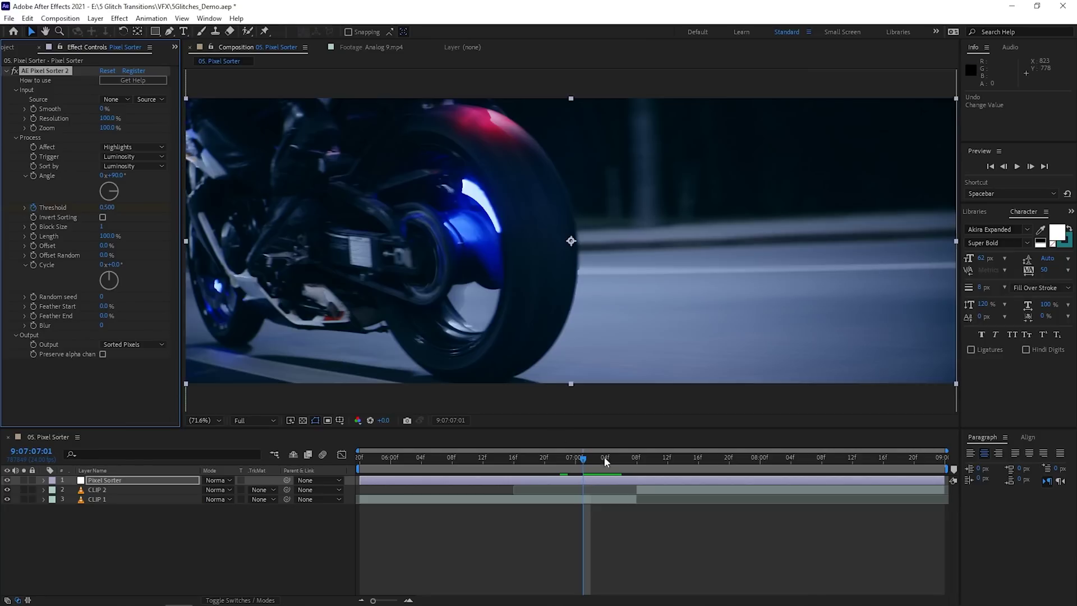
key("u")
left_click_drag(583, 459, 629, 461)
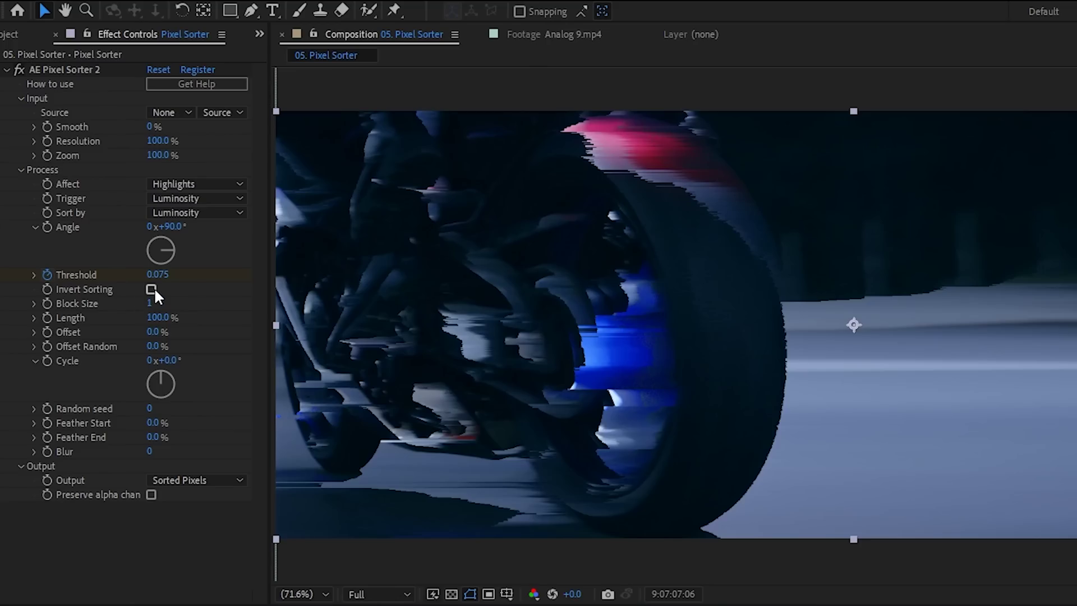
Keyframe Invert Sorting on, then off one frame later, and preview from 06:21
left_click(152, 289)
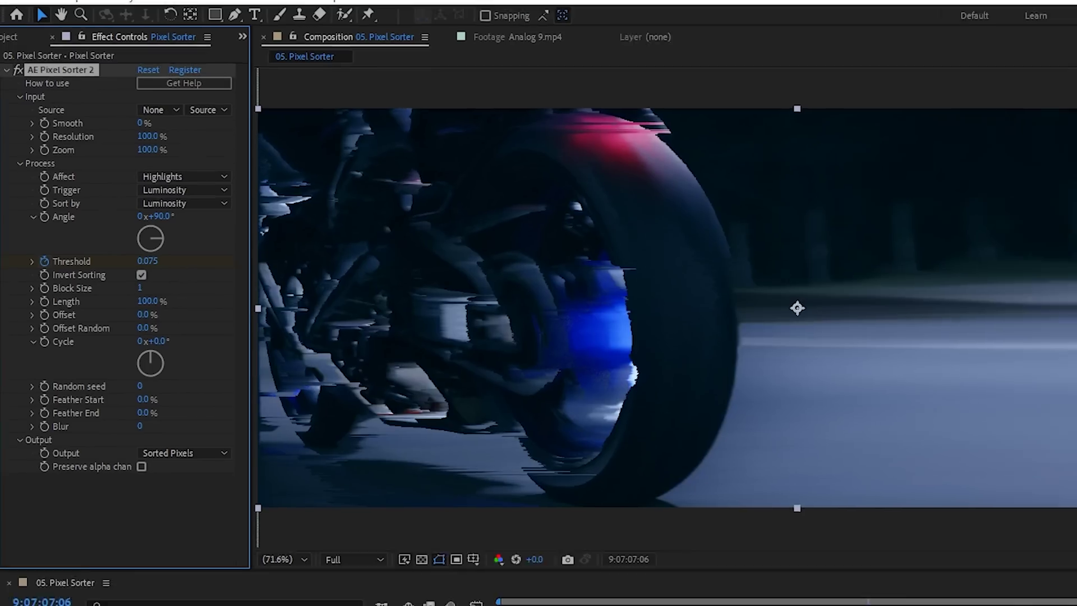
key("Page_Down")
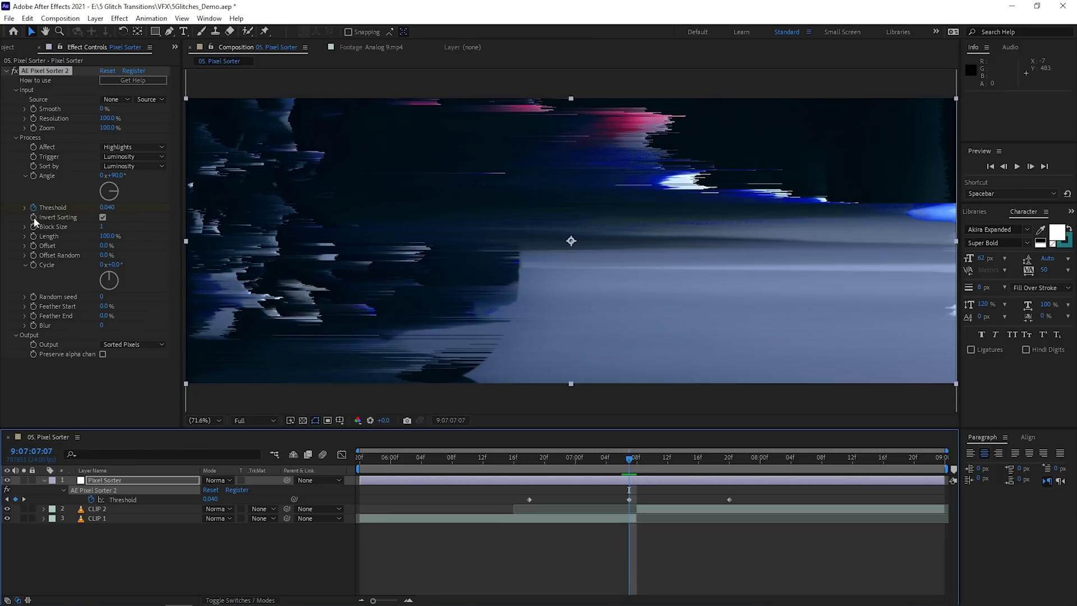
left_click(34, 218)
key("Page_Down")
left_click(103, 217)
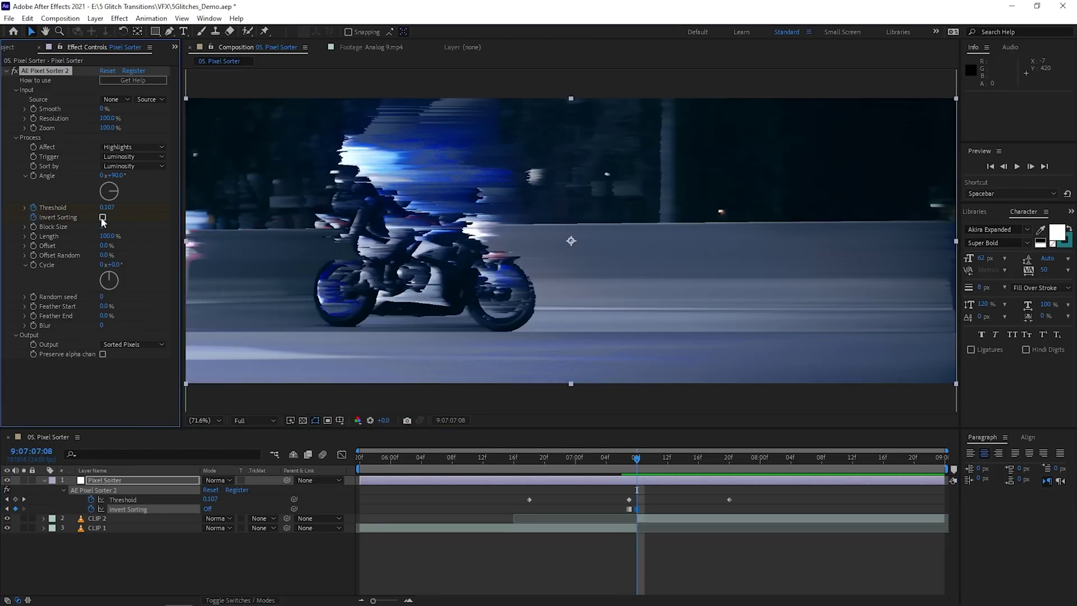
left_click_drag(633, 474, 553, 476)
key("space")
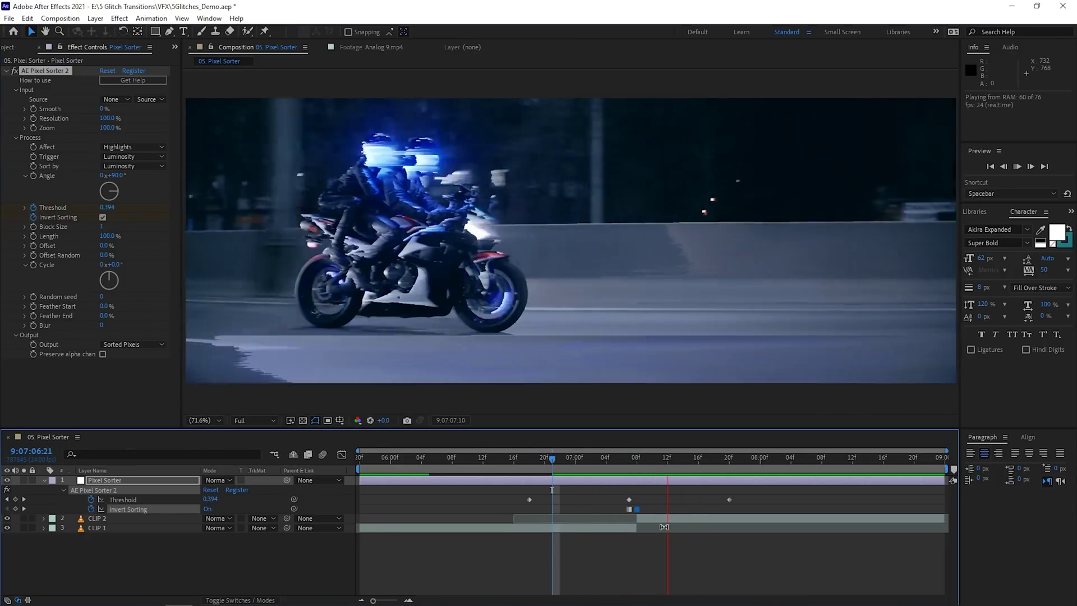